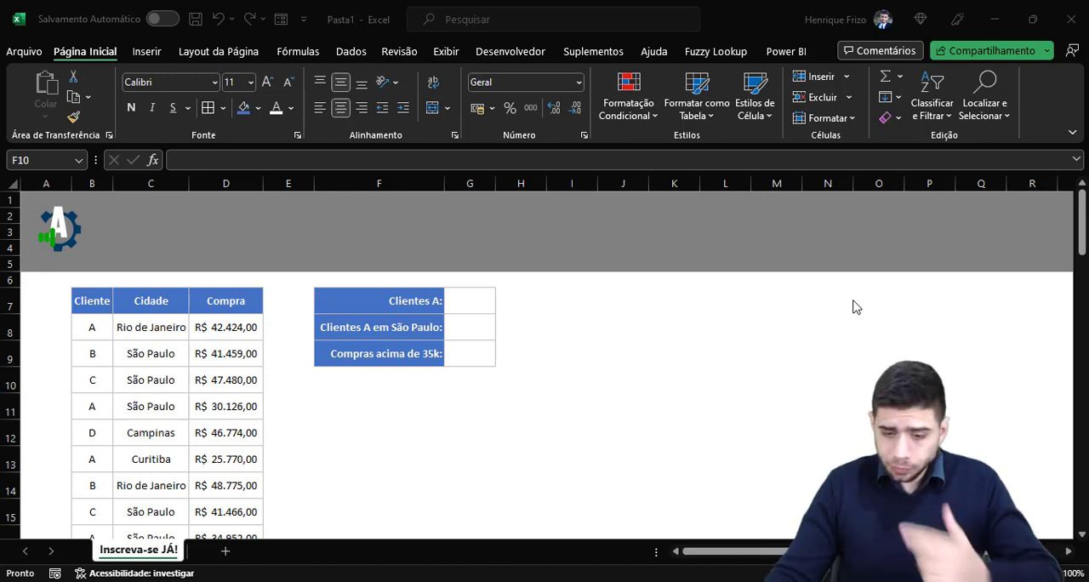
# Start a CONT.SE formula in cell G7, beside the Clientes A label
pyautogui.click(447, 306)
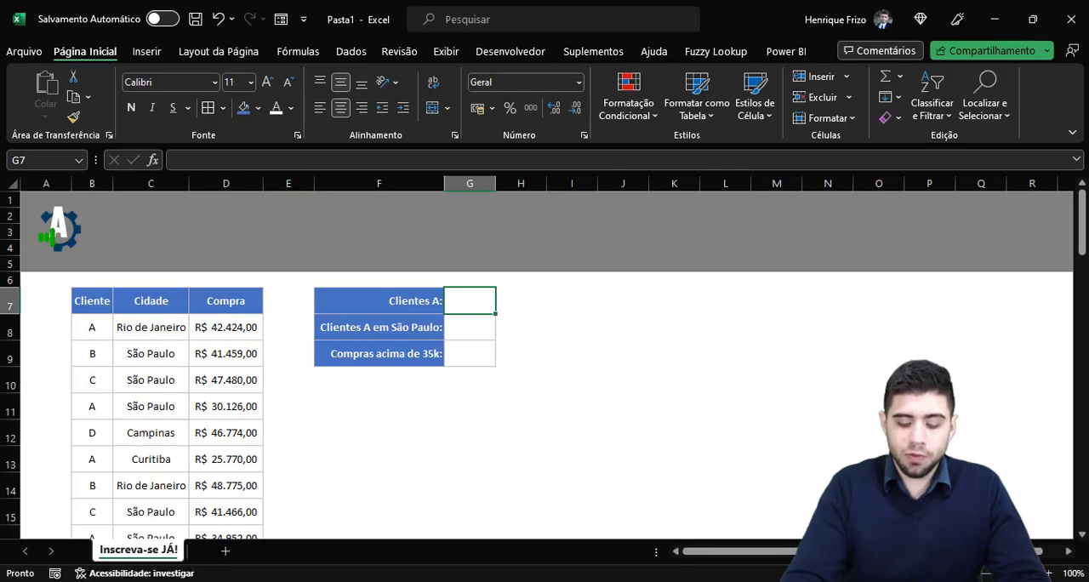
pyautogui.write('=CONT')
pyautogui.press('Down')
pyautogui.press('Down')
pyautogui.press('Down')
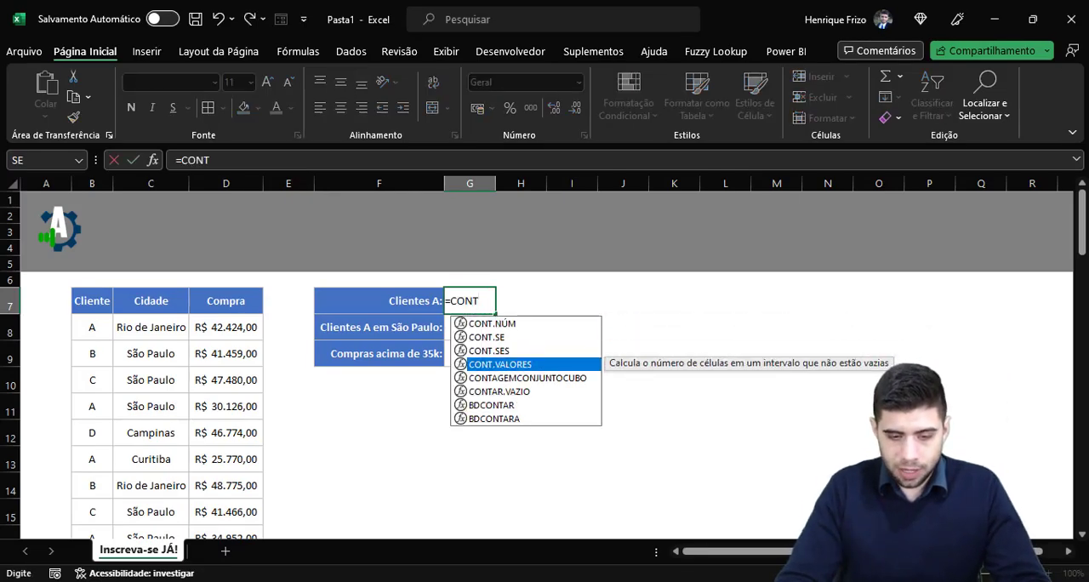
pyautogui.press('Up')
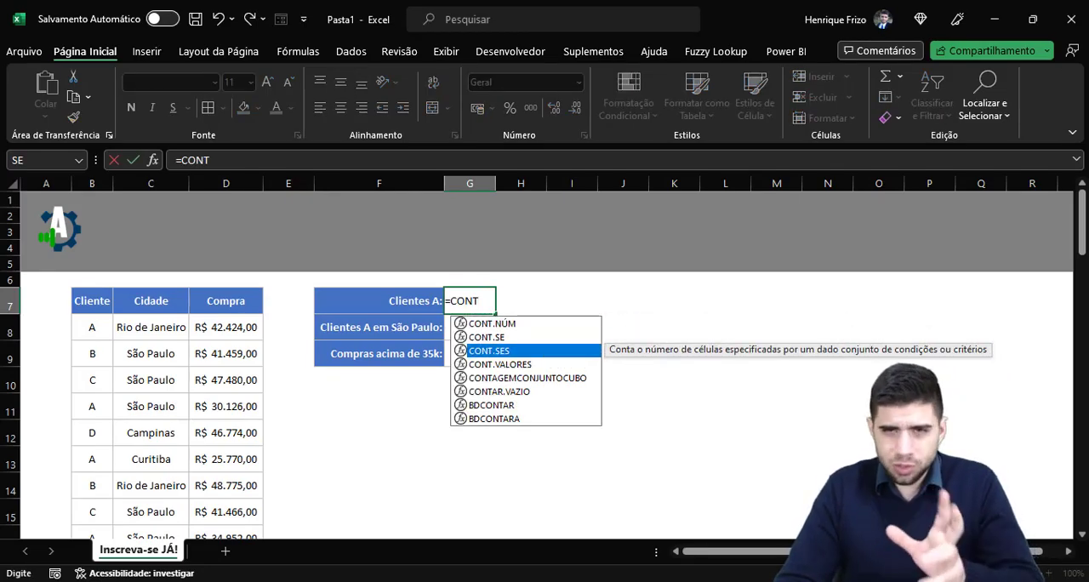
pyautogui.press('Up')
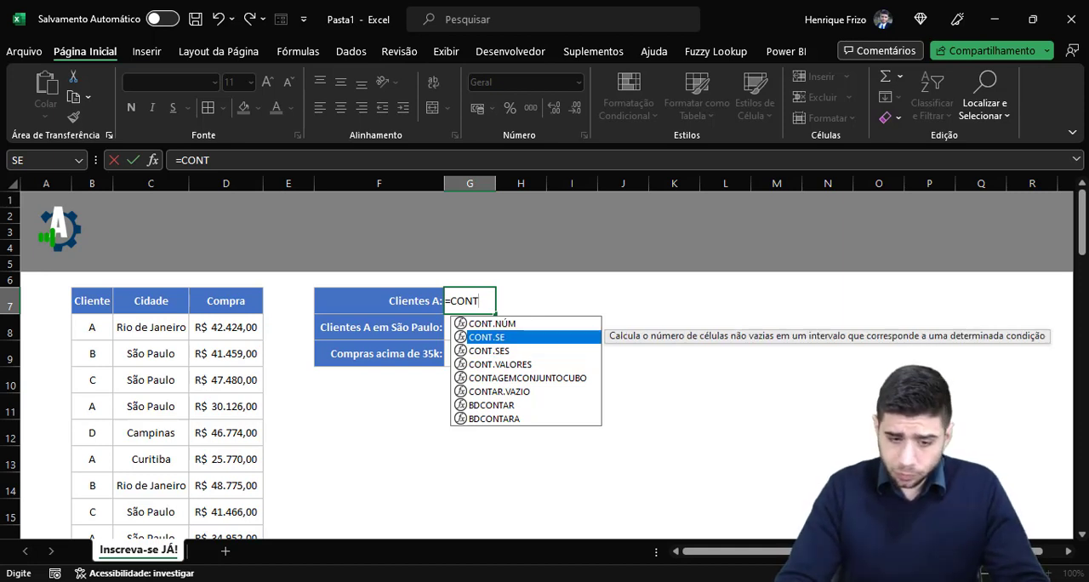
pyautogui.press('Tab')
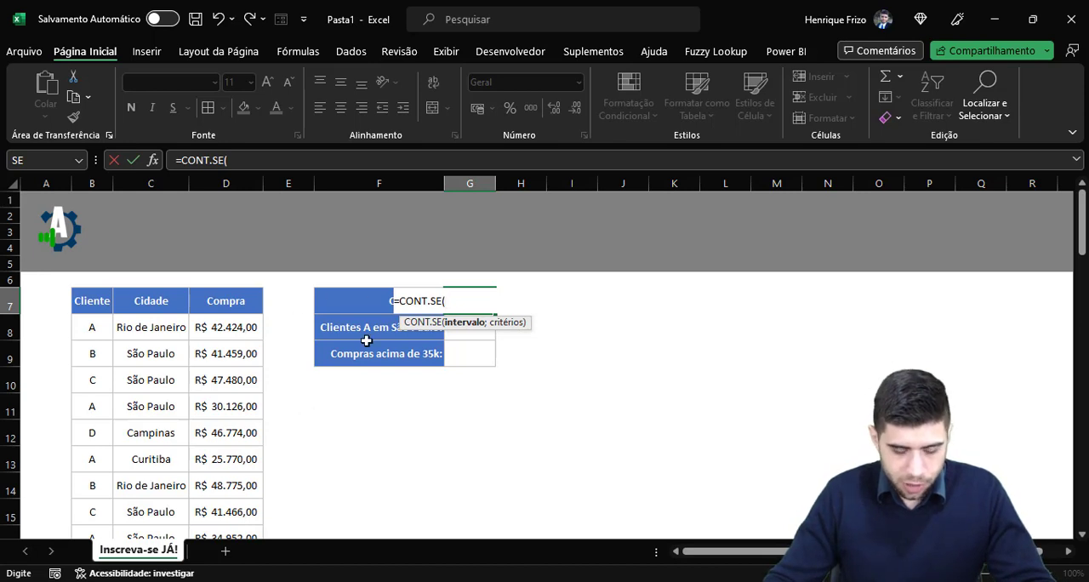
# Complete the CONT.SE formula in G7 with the range B8:B70 and the criterion "A"
pyautogui.click(108, 331)
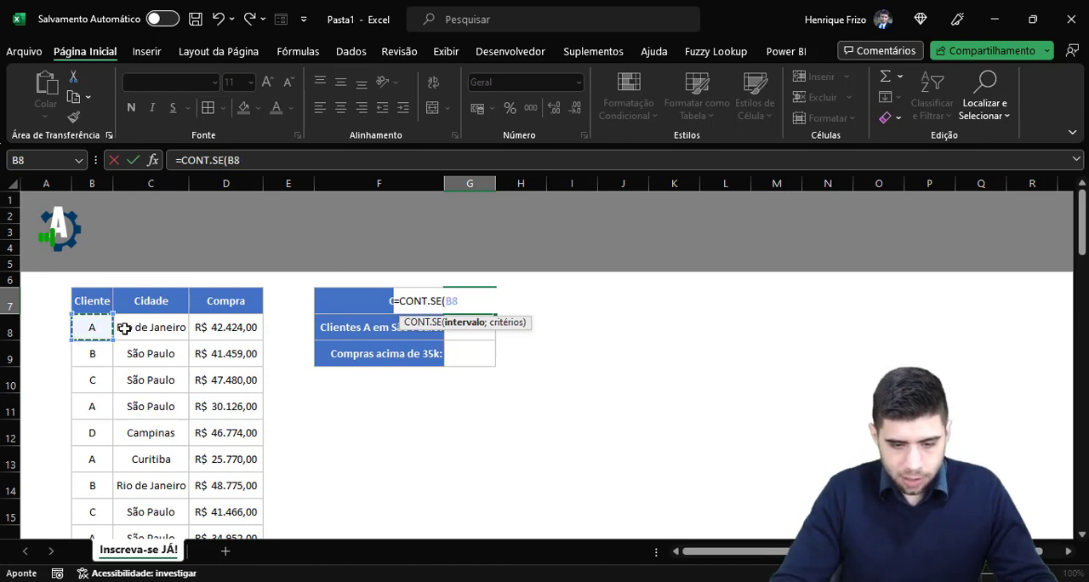
pyautogui.hotkey('ctrl', 'shift', 'Down')
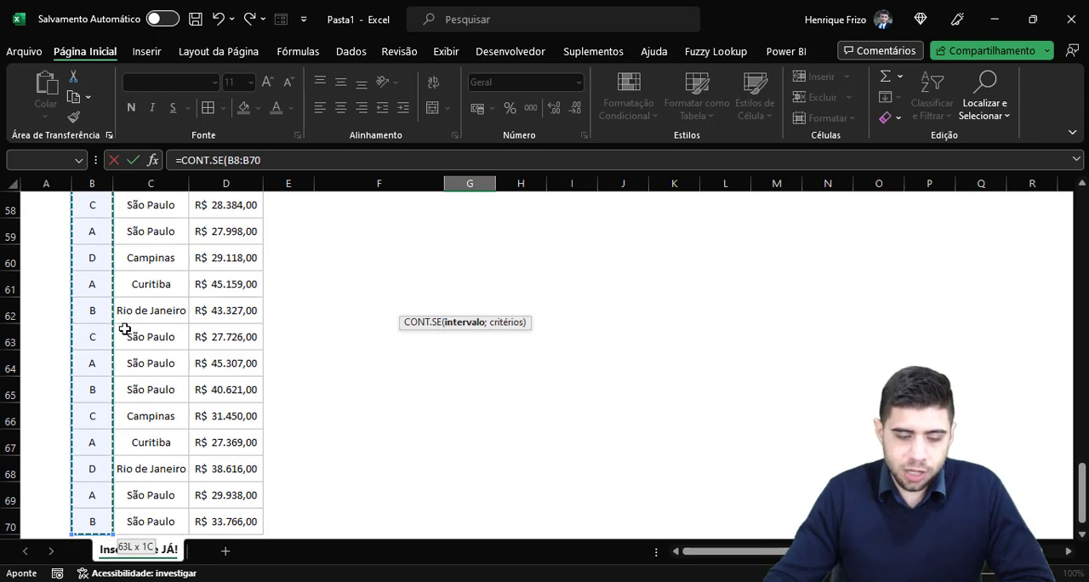
pyautogui.scroll(6, 125, 329)
pyautogui.scroll(13, 124, 328)
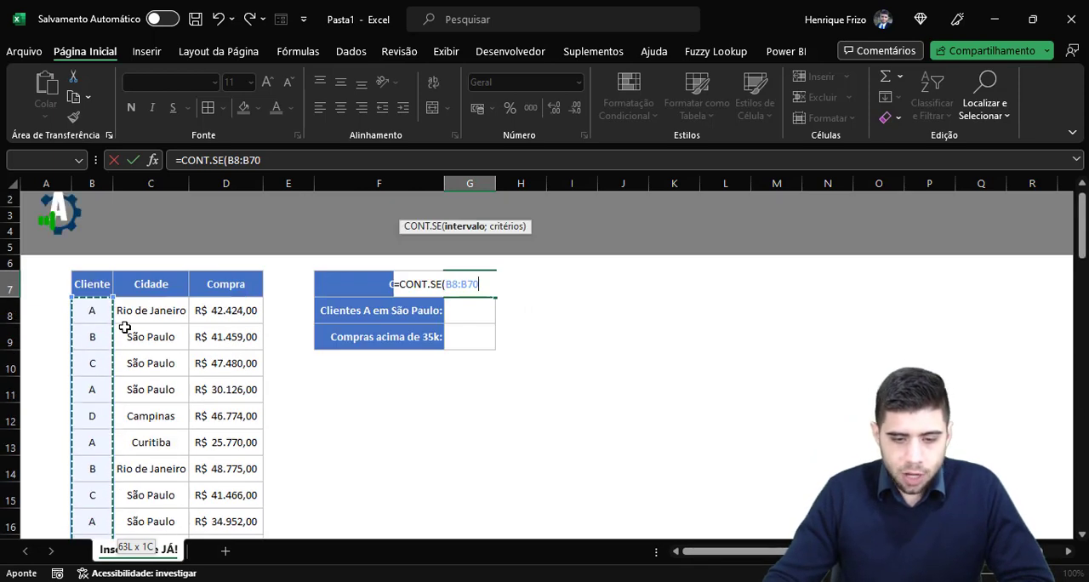
pyautogui.write(';"a"')
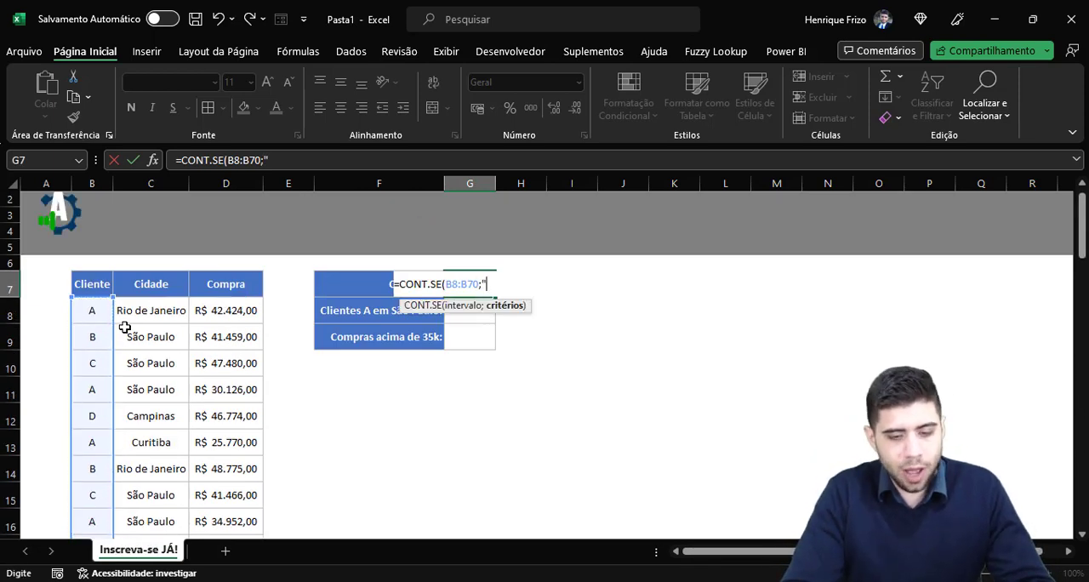
pyautogui.press('BackSpace')
pyautogui.press('BackSpace')
pyautogui.press('BackSpace')
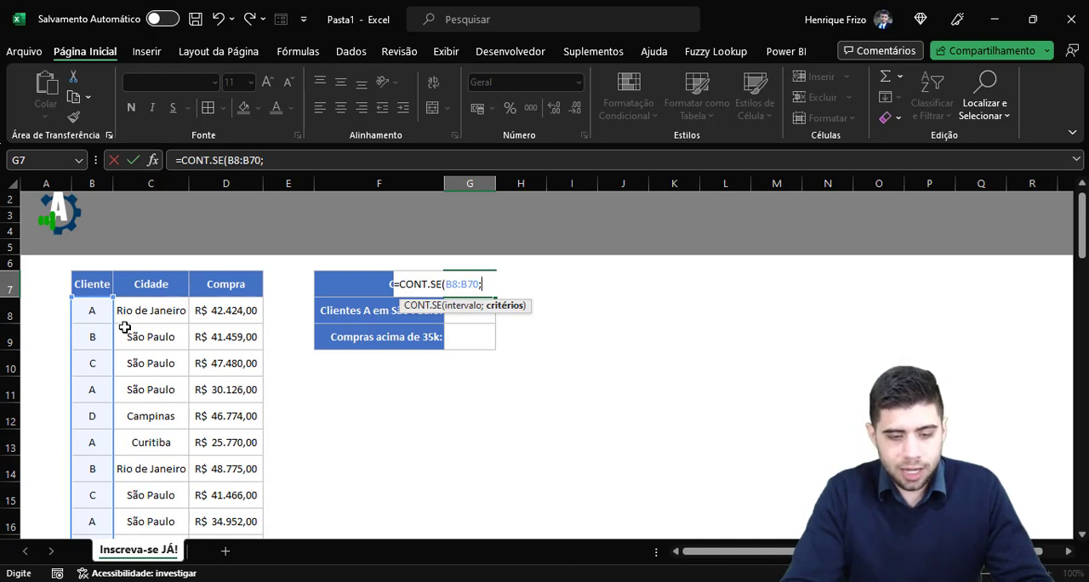
pyautogui.write('"A"')
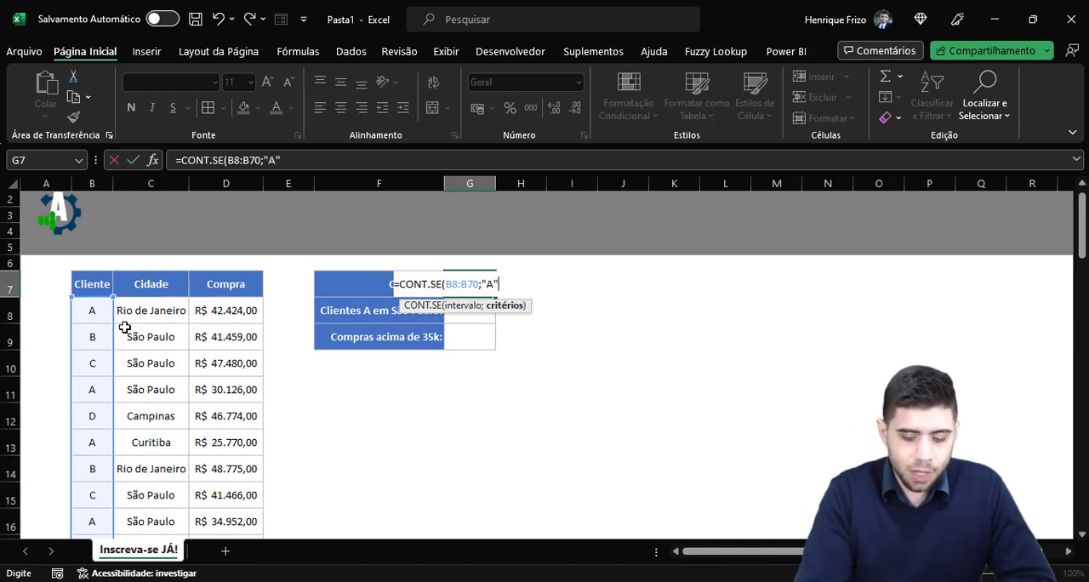
pyautogui.write(')')
pyautogui.press('Return')
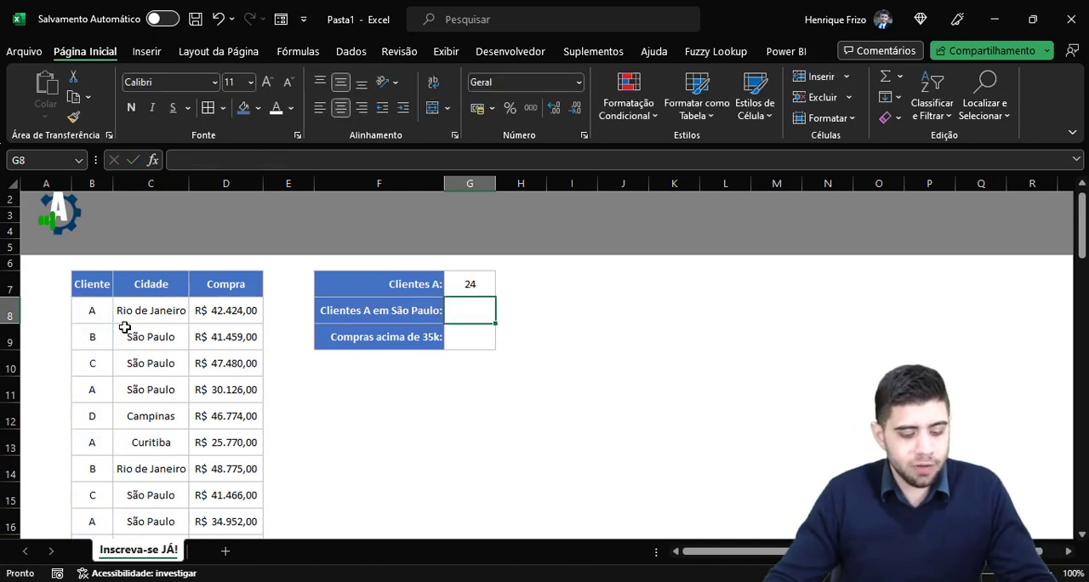
# Begin a replacement formula in cell G7, beside Clientes A, with "=cont"
pyautogui.click(453, 285)
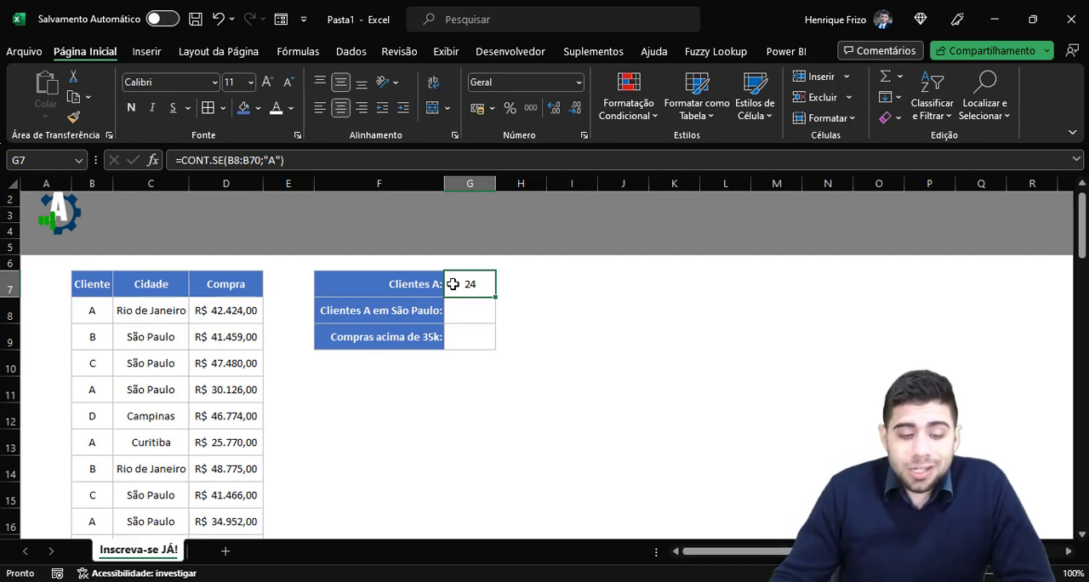
pyautogui.click(451, 313)
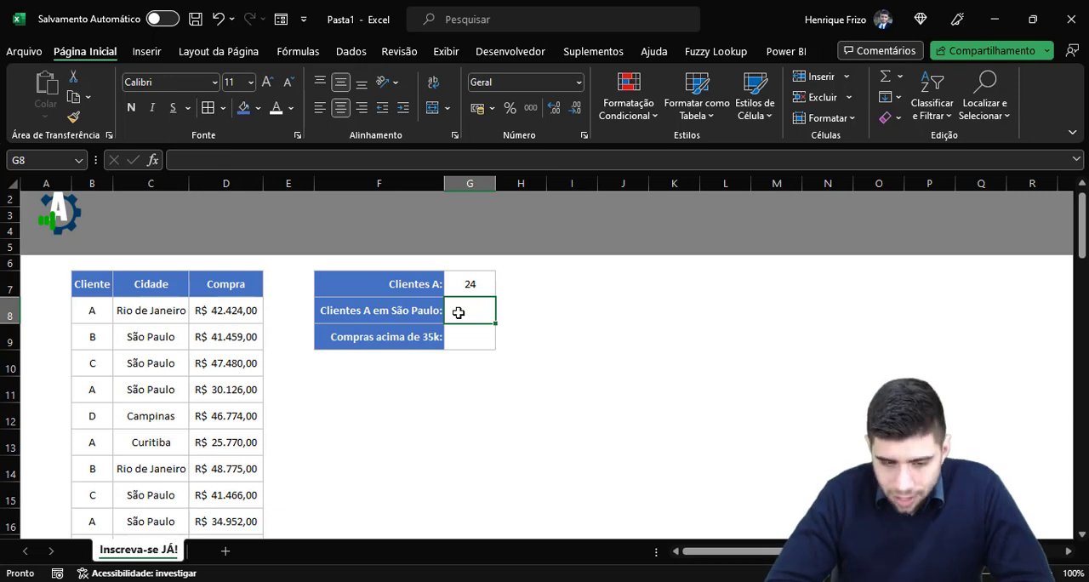
pyautogui.click(470, 287)
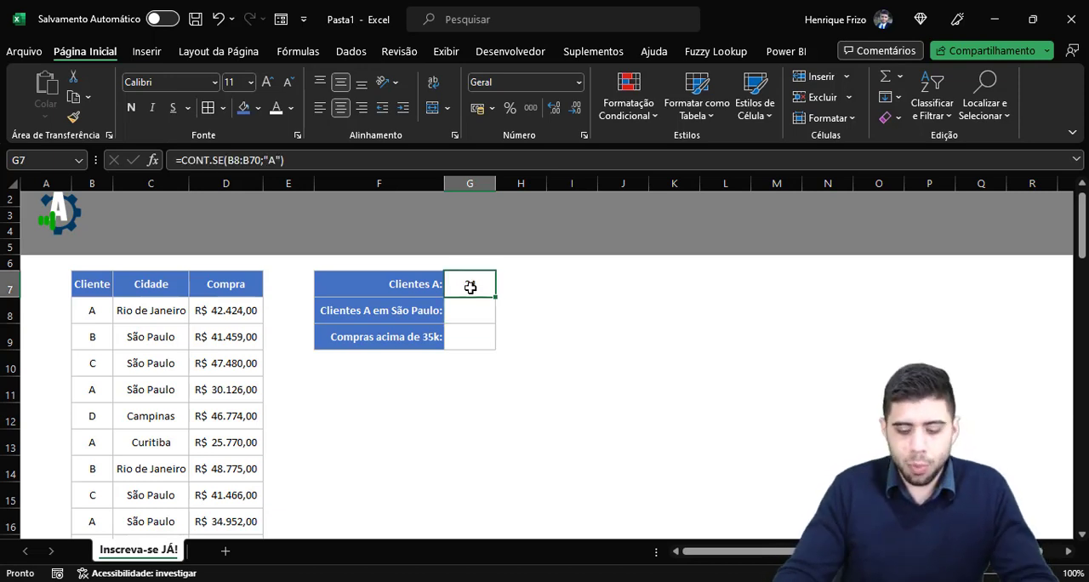
pyautogui.write('=cont')
pyautogui.press('Down')
pyautogui.press('Down')
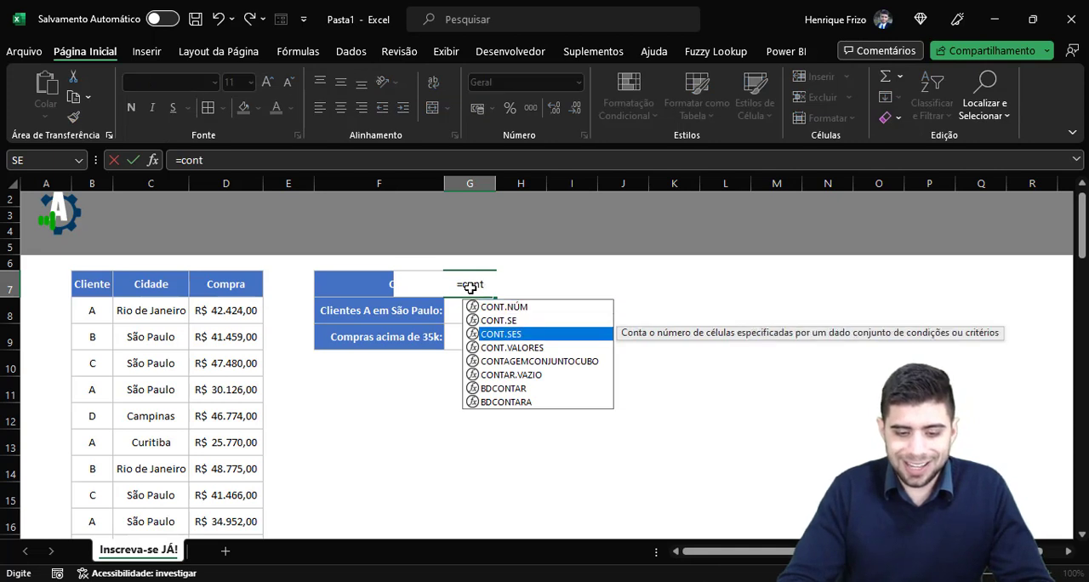
pyautogui.press('Down')
pyautogui.press('Tab')
pyautogui.press('BackSpace')
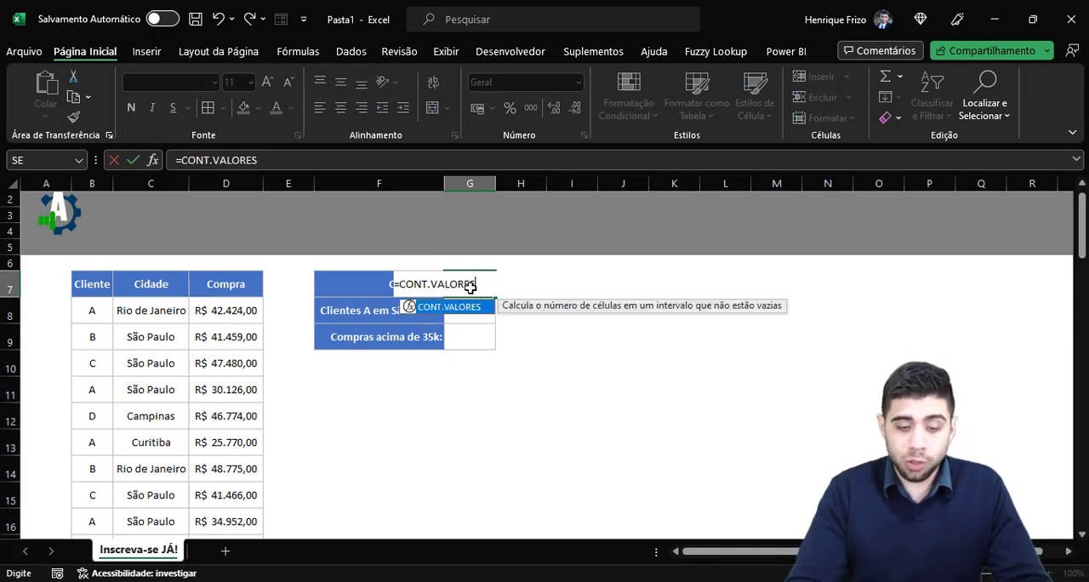
pyautogui.press('BackSpace')
pyautogui.press('BackSpace')
pyautogui.press('BackSpace')
pyautogui.press('BackSpace')
pyautogui.press('BackSpace')
pyautogui.press('BackSpace')
pyautogui.press('BackSpace')
pyautogui.press('BackSpace')
# Use the CONT.SES function in G7 with the Cliente entries B8:B70 as the first criteria range
pyautogui.press('Down')
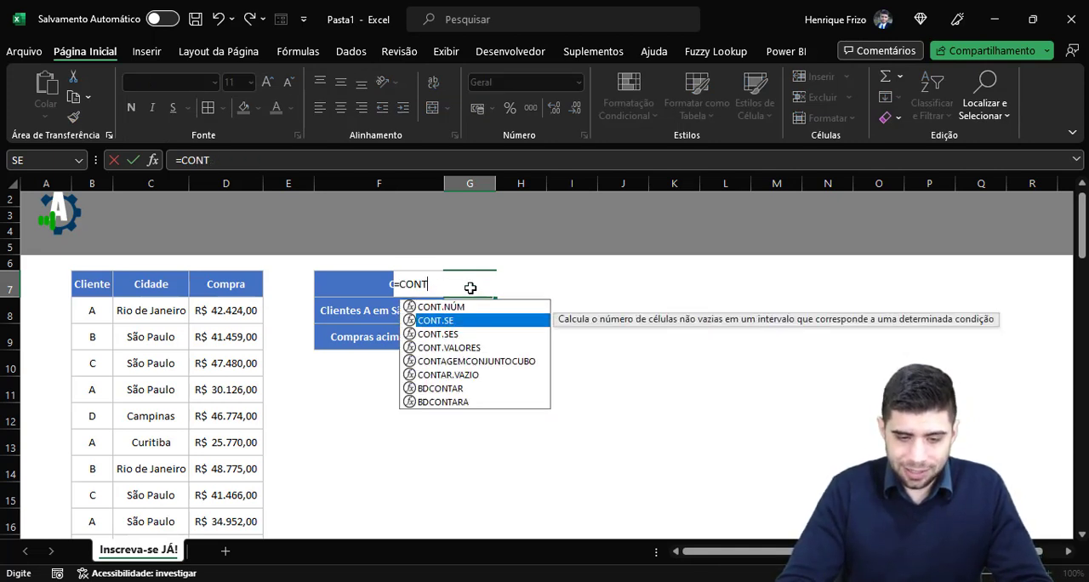
pyautogui.press('Down')
pyautogui.press('Down')
pyautogui.press('Up')
pyautogui.press('Tab')
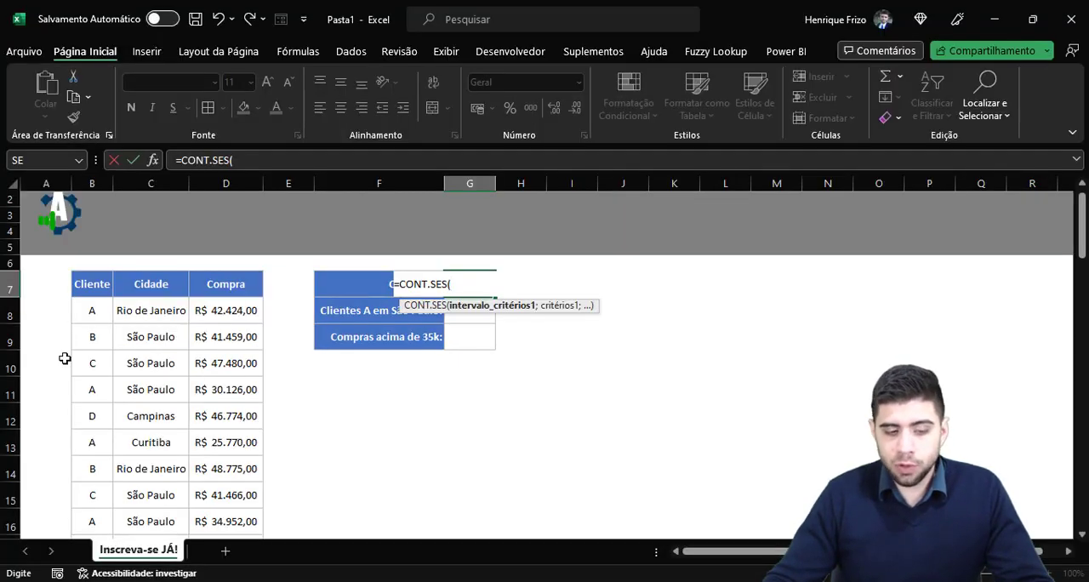
pyautogui.click(94, 317)
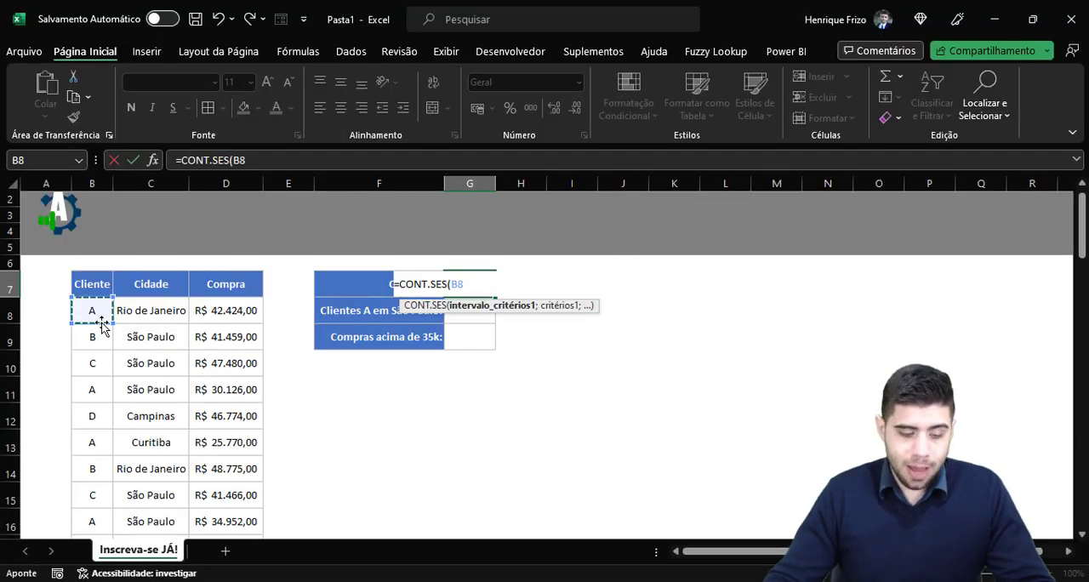
pyautogui.hotkey('ctrl', 'shift', 'Down')
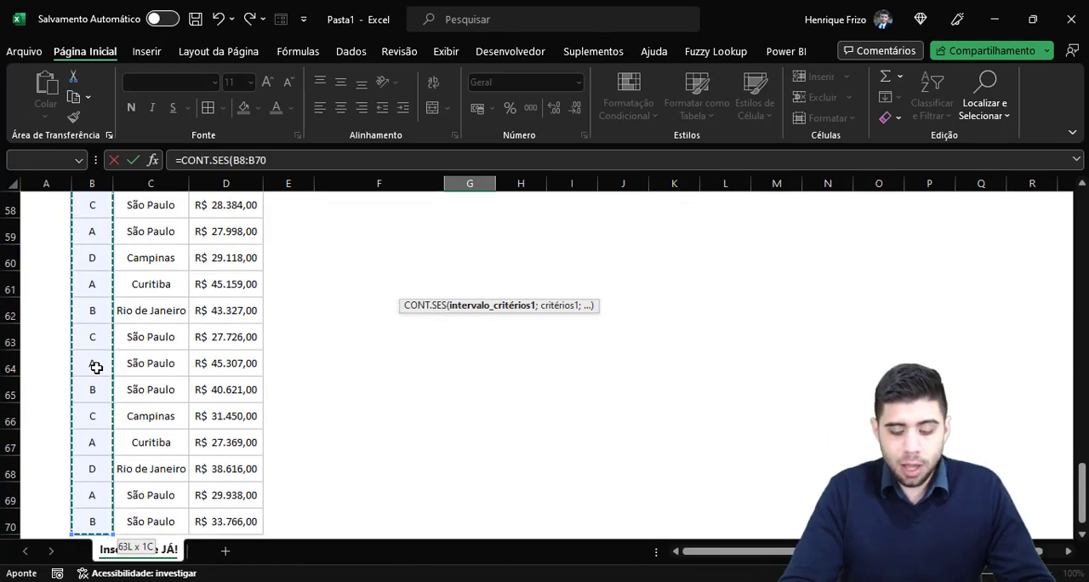
pyautogui.write(';')
pyautogui.scroll(19, 237, 341)
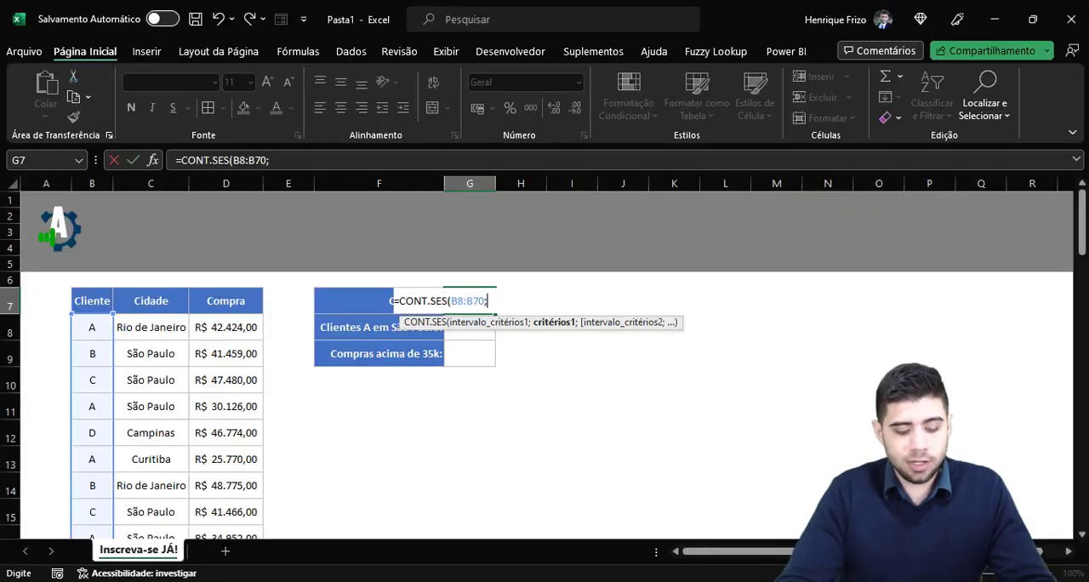
# Set "A" as the first criterion of the CONT.SES formula in G7 and finish the formula
pyautogui.write('"a')
pyautogui.press('BackSpace')
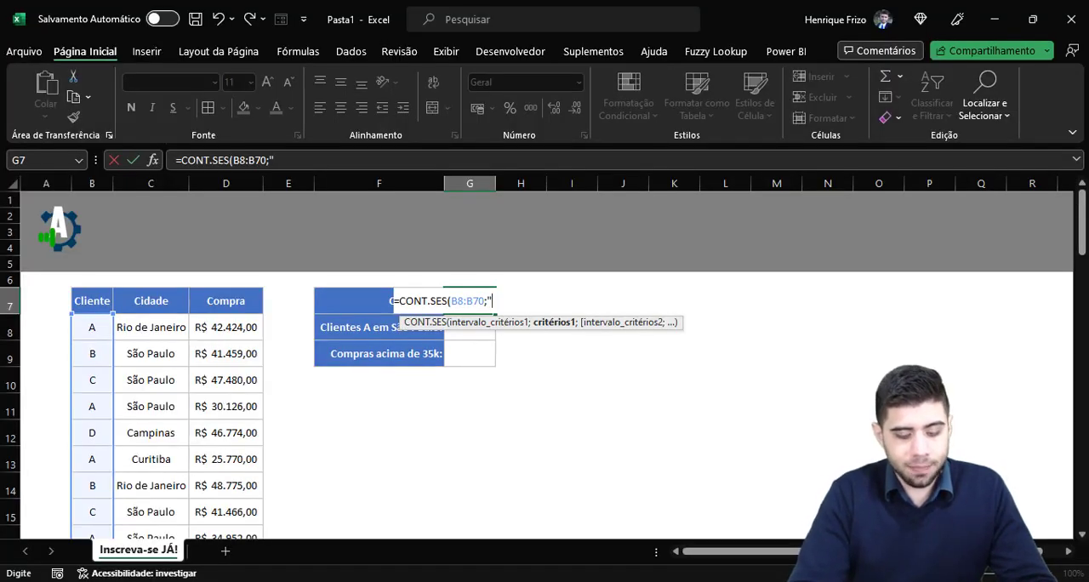
pyautogui.write('A"')
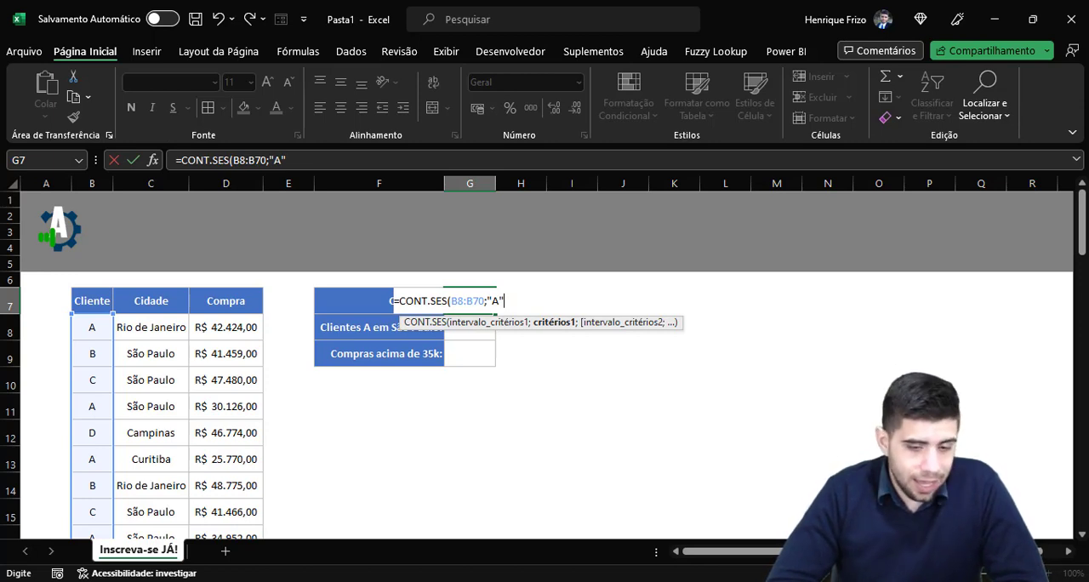
pyautogui.write(')')
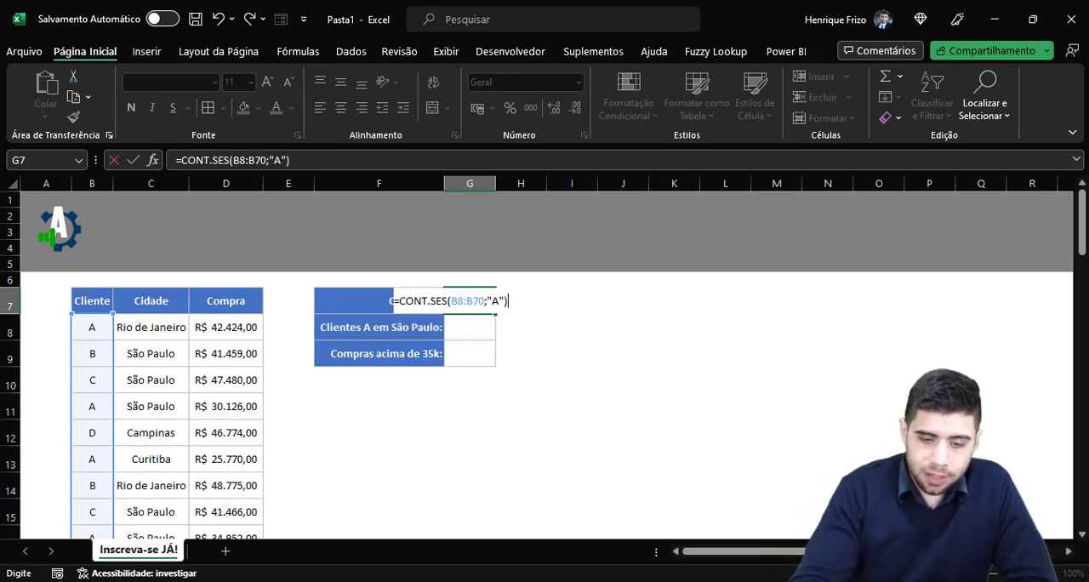
pyautogui.press('Return')
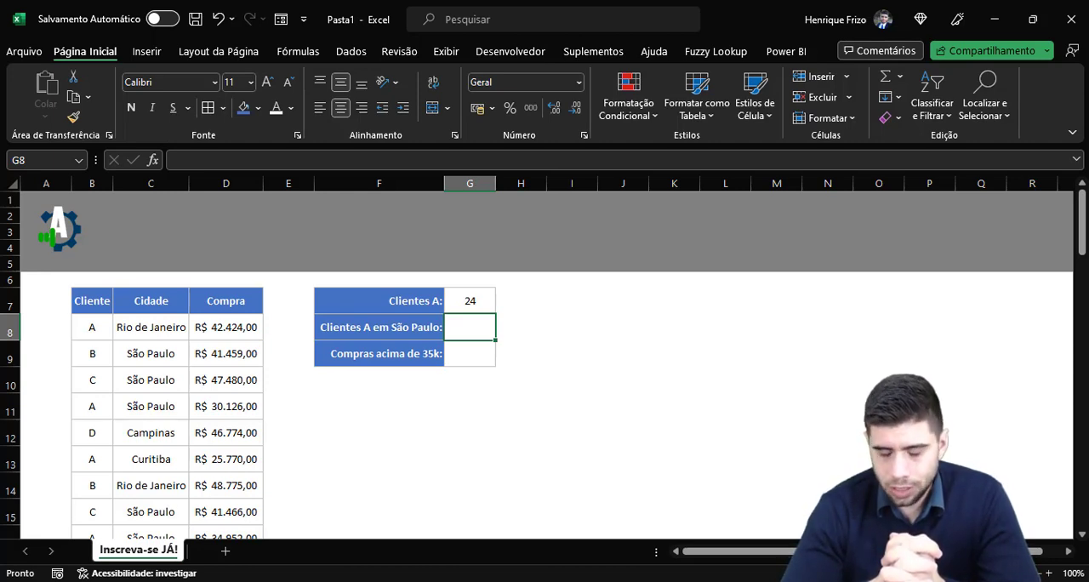
# Start a CONT.SES formula in cell G8, beside the Clientes A em São Paulo label
pyautogui.write('=cont')
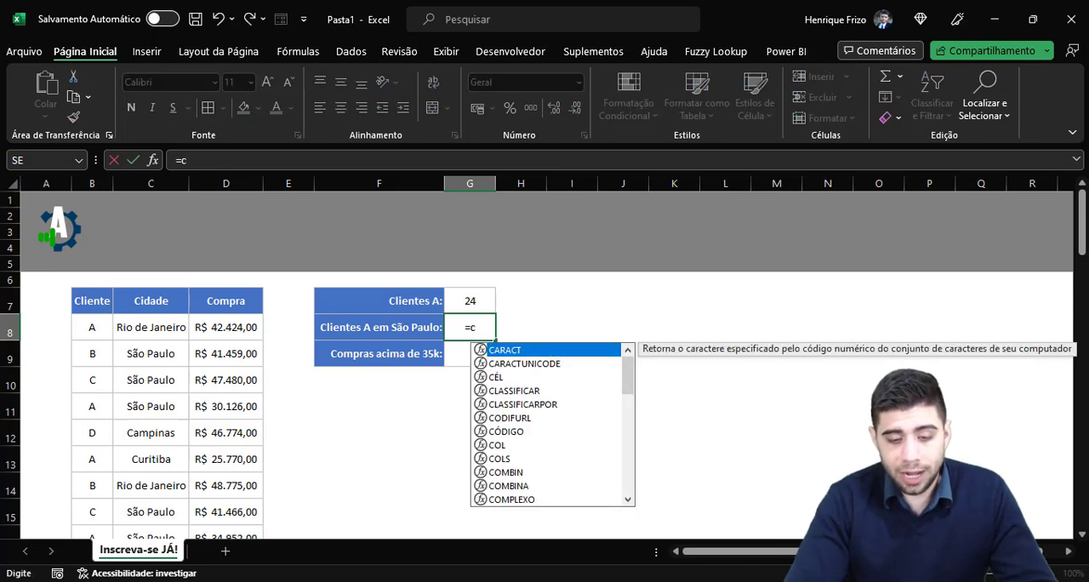
pyautogui.press('Down')
pyautogui.press('Down')
pyautogui.press('Down')
pyautogui.press('Up')
pyautogui.press('Tab')
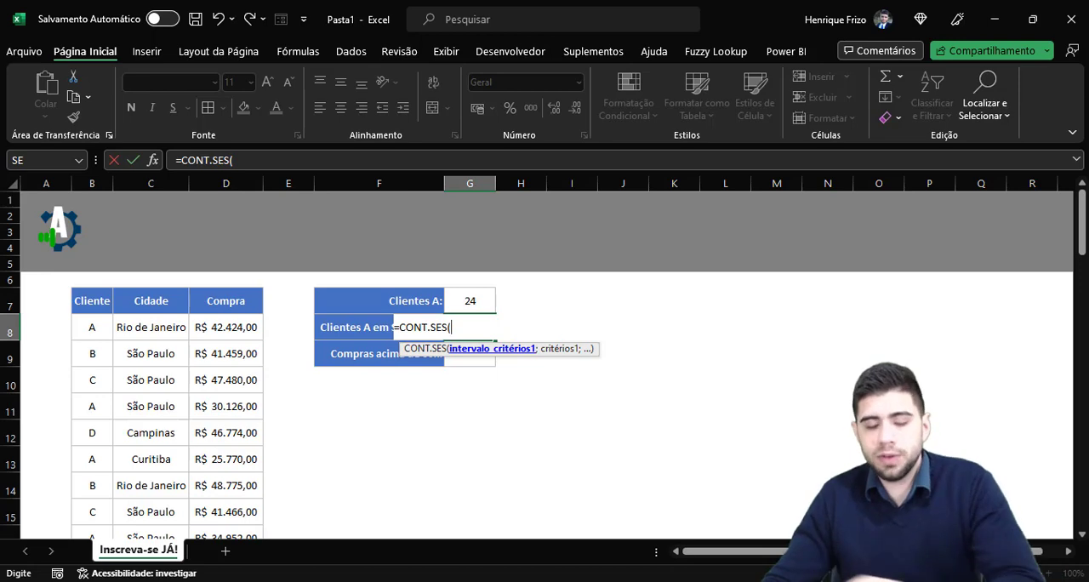
# Give the CONT.SES formula in G8 the first criteria range B8:B70 with criterion "A", ready for a second criteria range
pyautogui.click(85, 327)
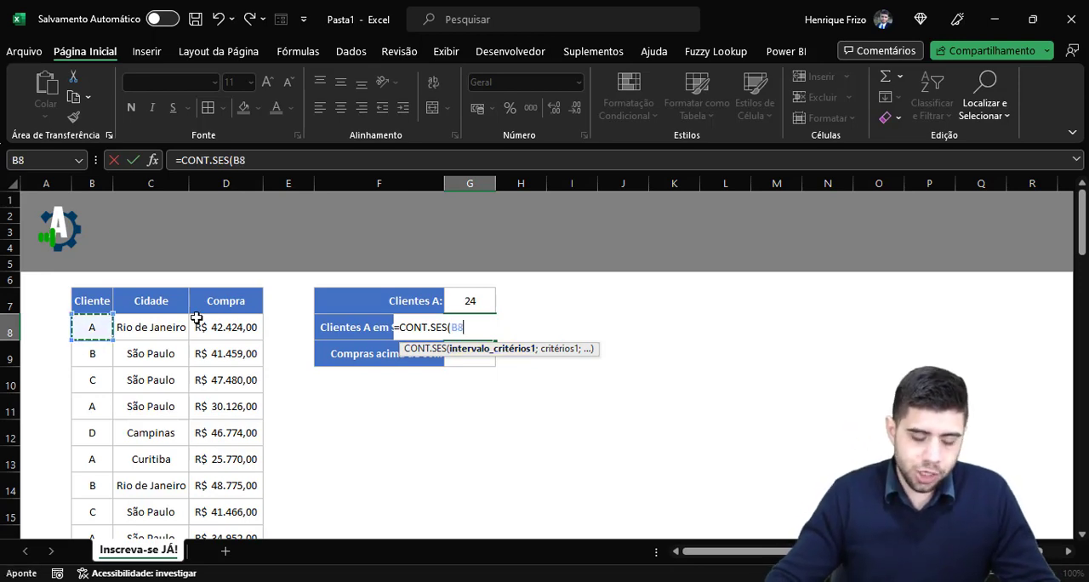
pyautogui.hotkey('ctrl', 'shift', 'Down')
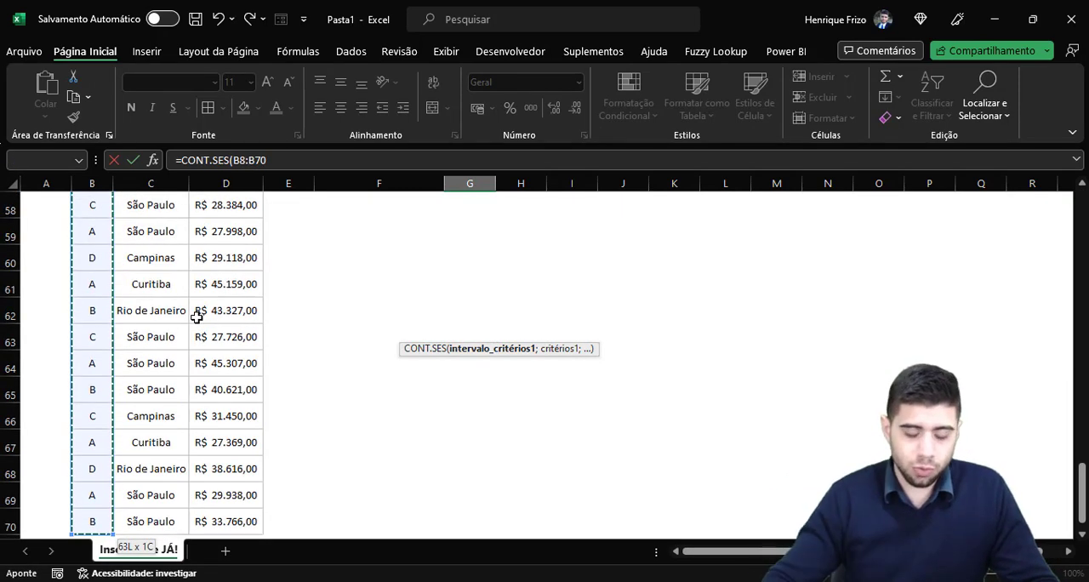
pyautogui.scroll(19, 196, 317)
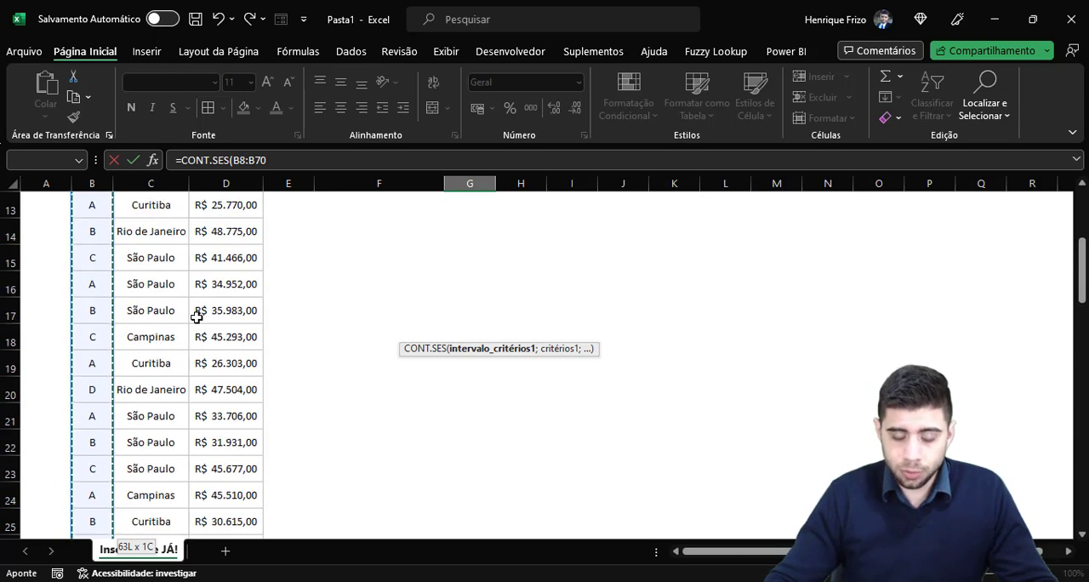
pyautogui.write(';"A')
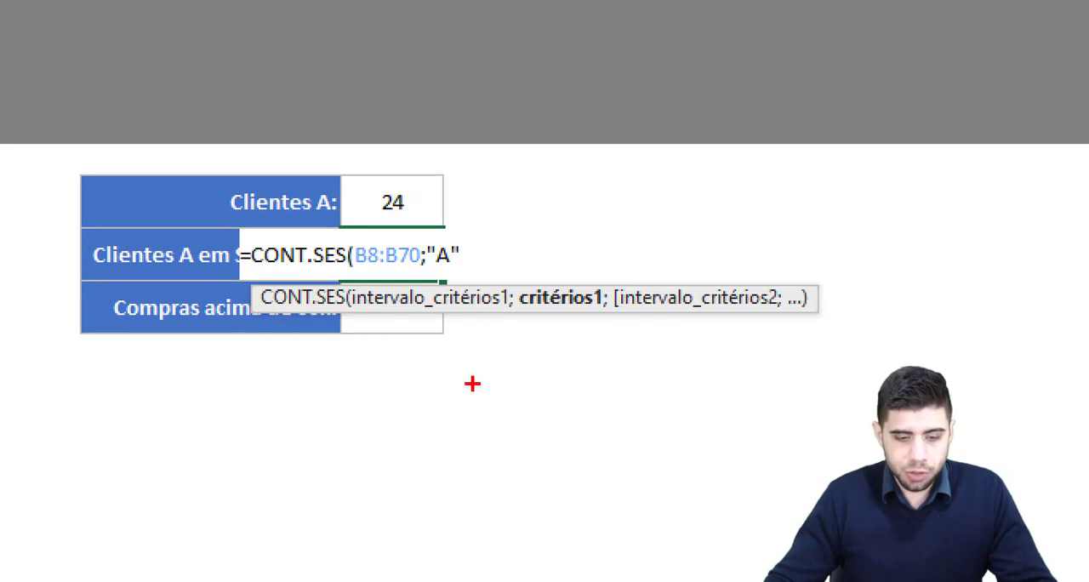
pyautogui.moveTo(428, 320)
pyautogui.mouseDown()
pyautogui.moveTo(322, 338)
pyautogui.moveTo(304, 274)
pyautogui.moveTo(349, 256)
pyautogui.mouseUp()
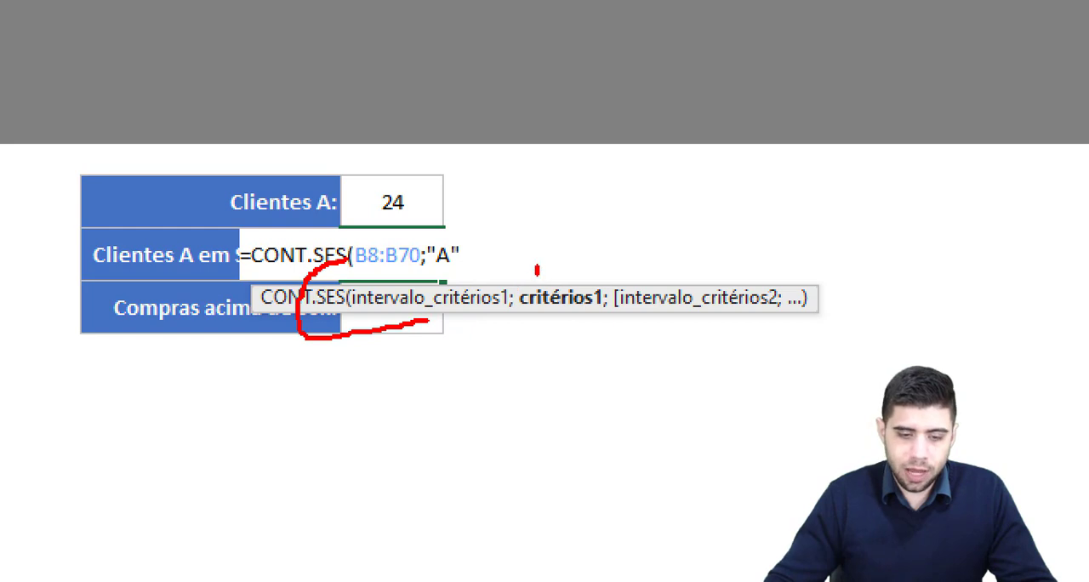
pyautogui.moveTo(538, 272); pyautogui.dragTo(482, 251)
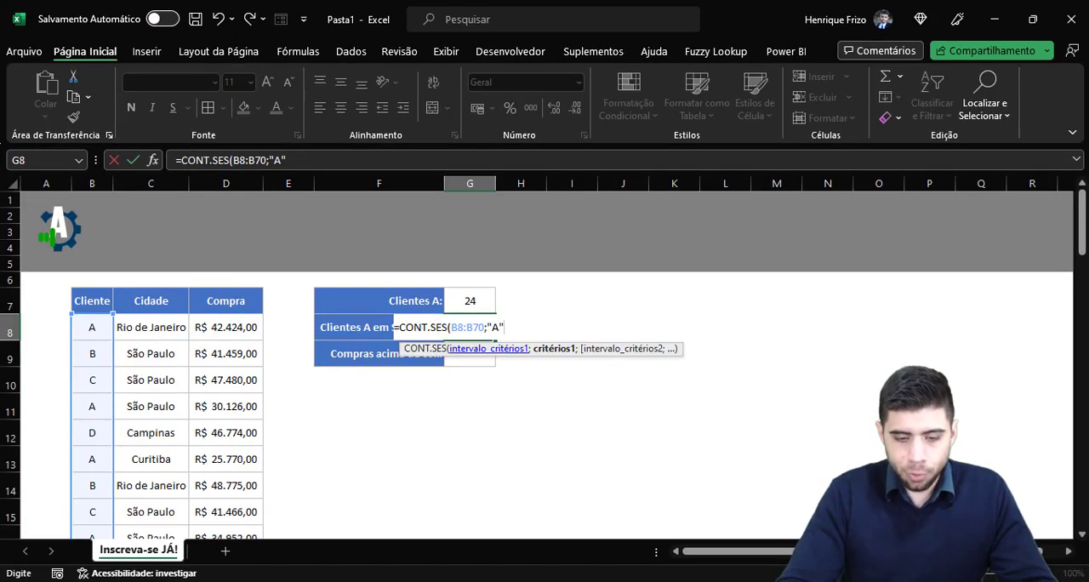
pyautogui.write(';')
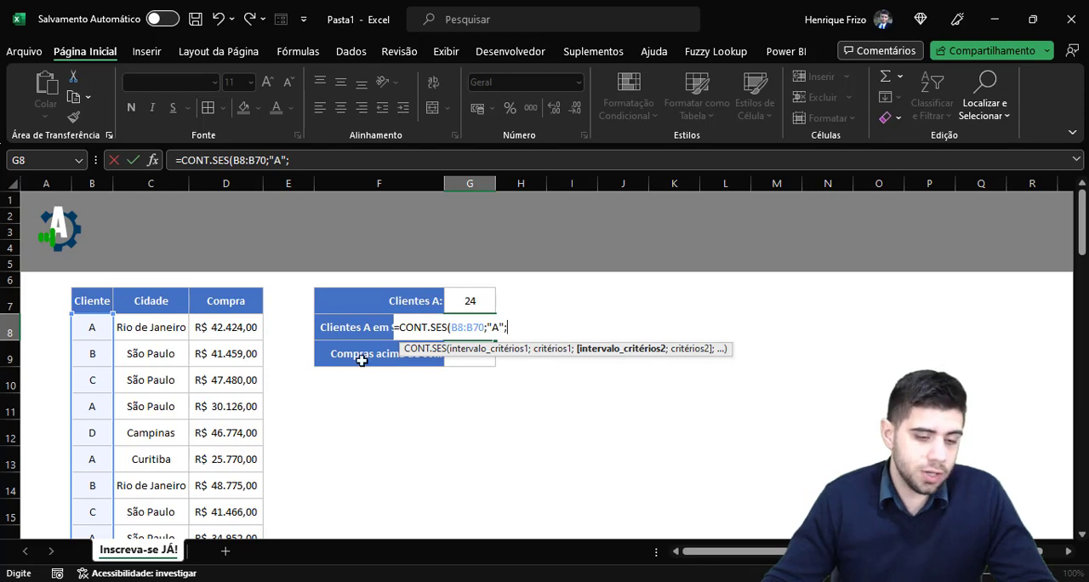
# Complete the CONT.SES formula in G8 with the second criteria range C8:C70 and the criterion "São Paulo"
pyautogui.click(183, 327)
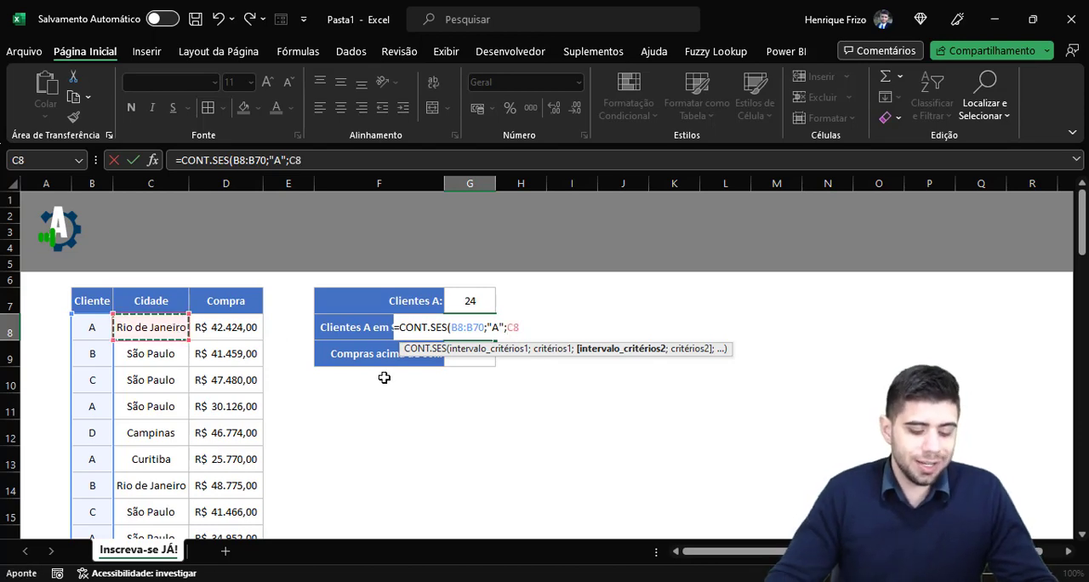
pyautogui.hotkey('ctrl', 'shift', 'Down')
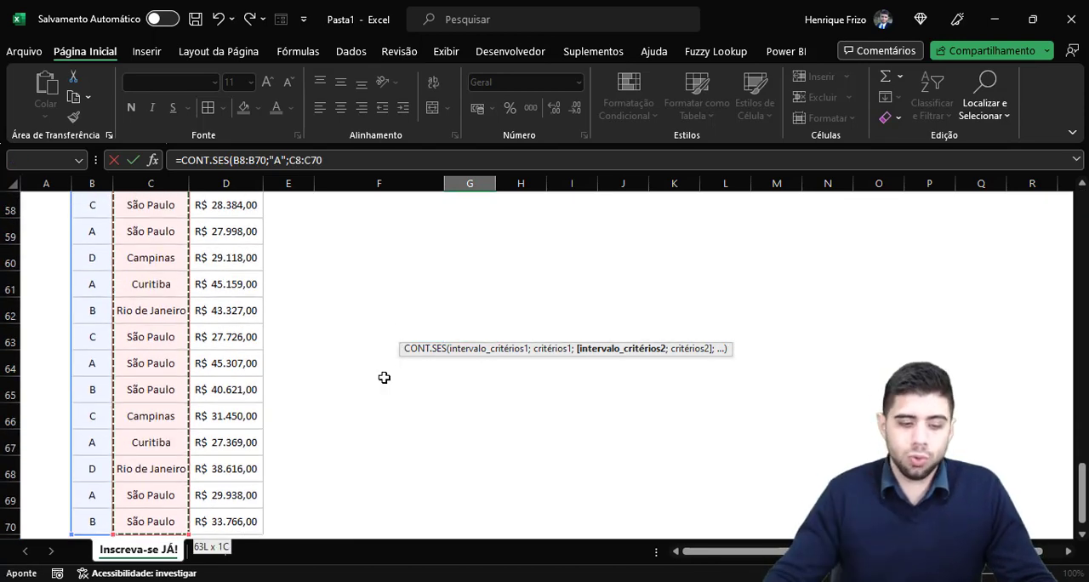
pyautogui.scroll(16, 385, 376)
pyautogui.scroll(3, 385, 375)
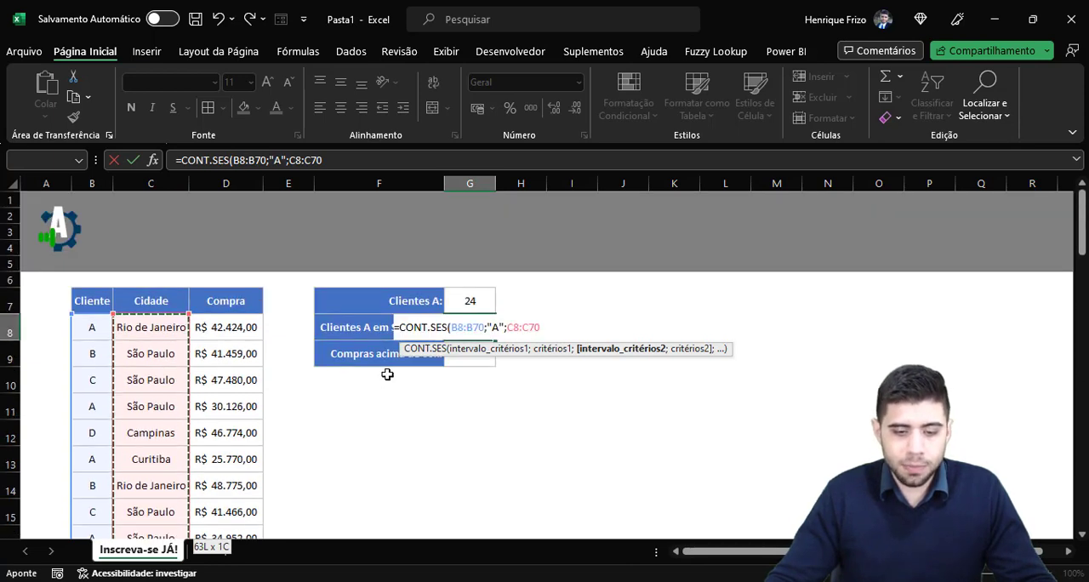
pyautogui.write(';')
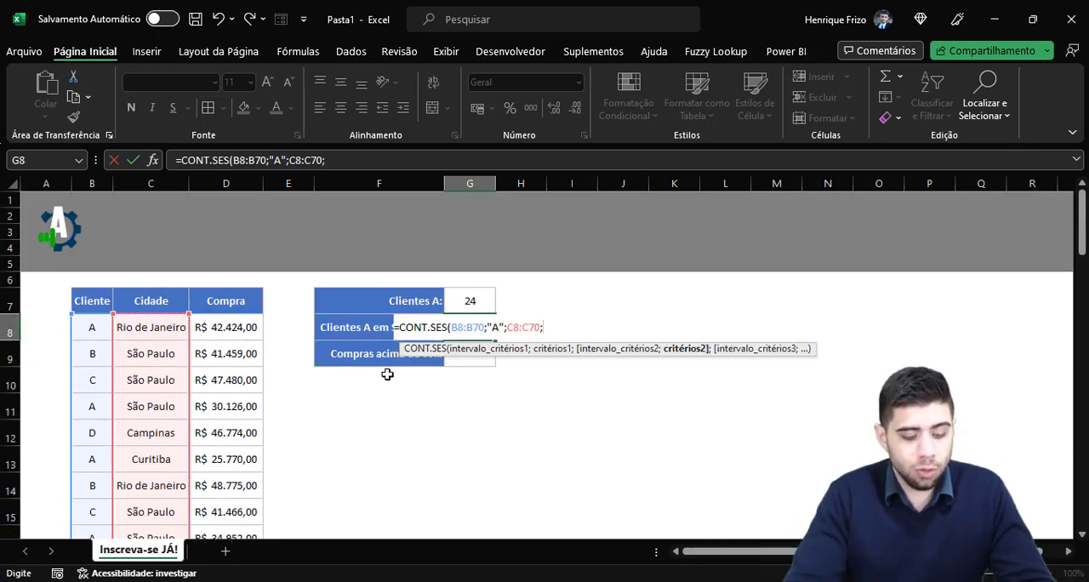
pyautogui.write('"São Paulo')
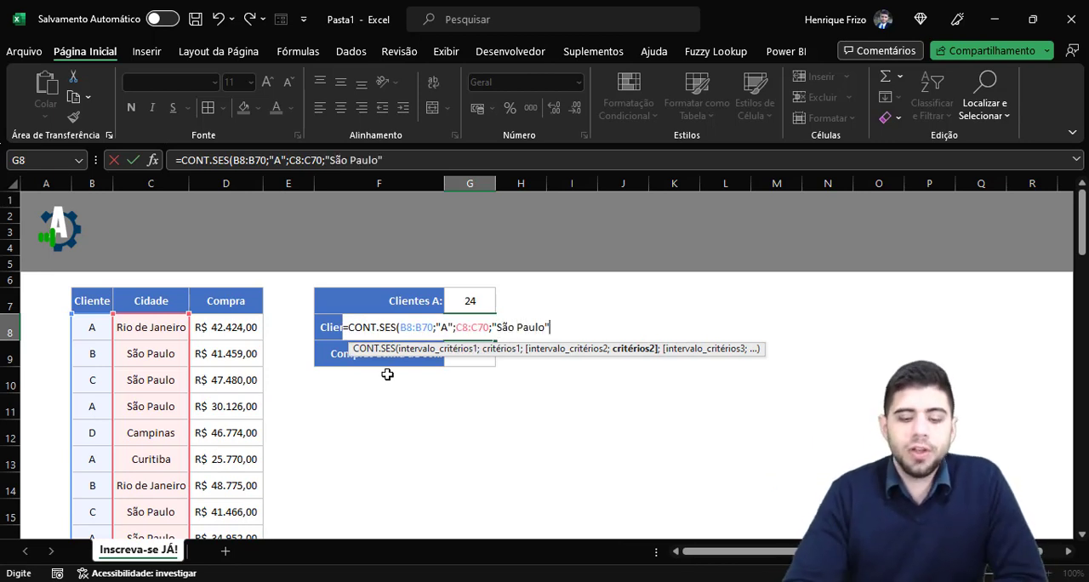
pyautogui.write('")')
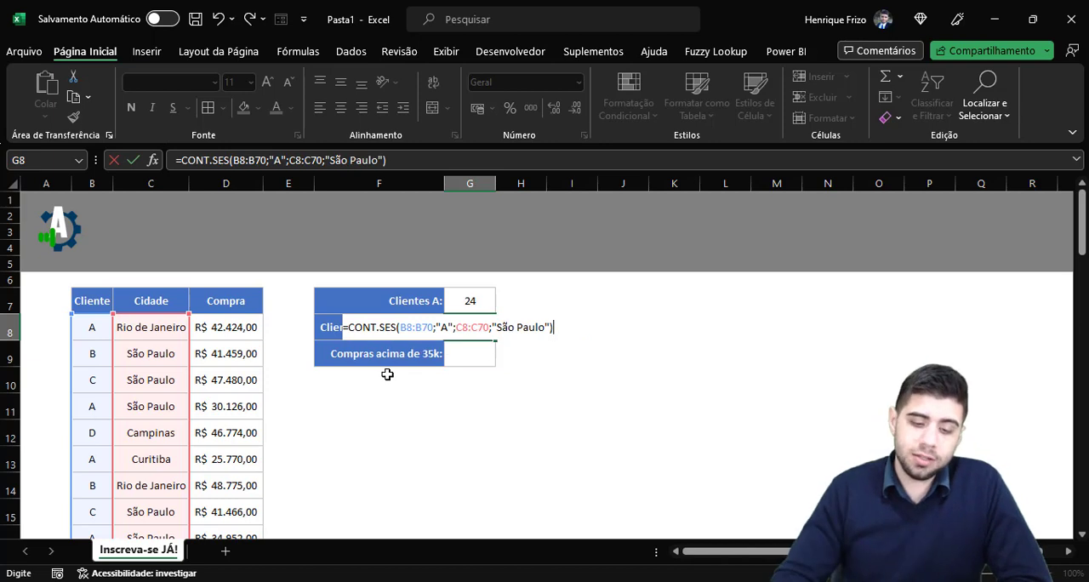
pyautogui.press('Return')
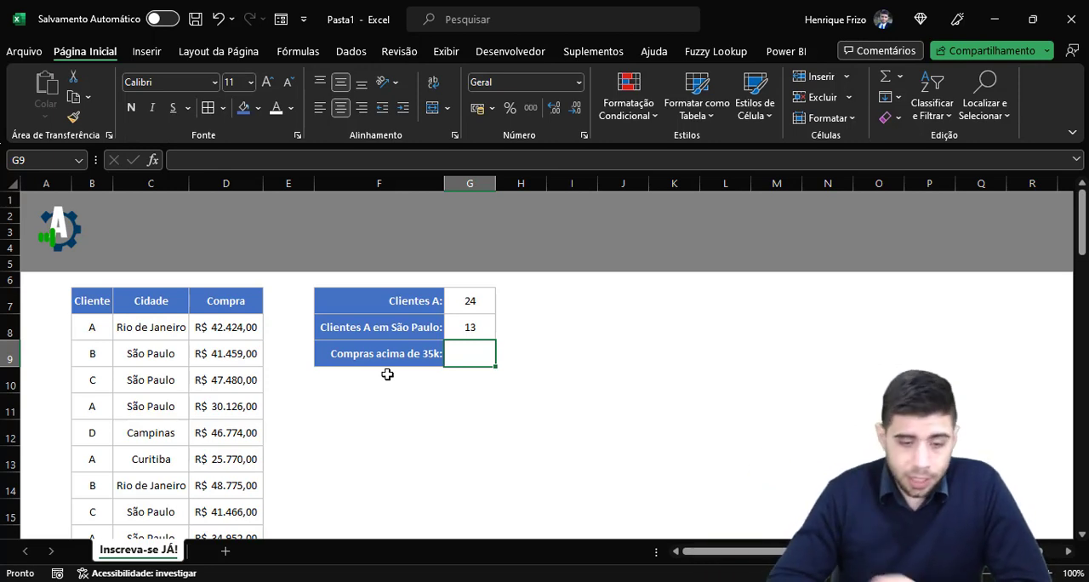
# Replace the first criteria range in the G8 CONT.SES formula with the entire column B (B:B)
pyautogui.click(458, 323)
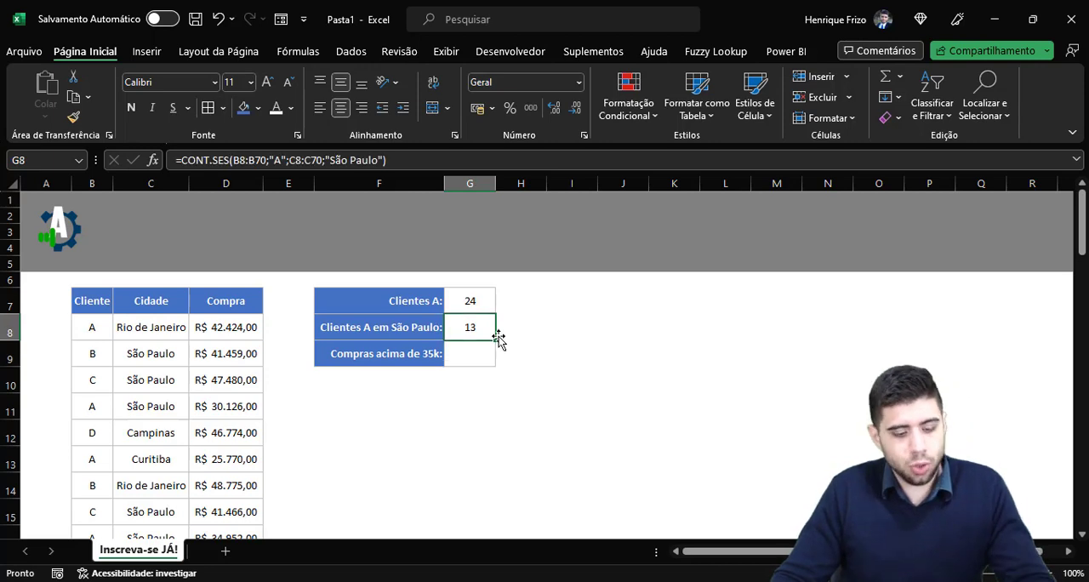
pyautogui.doubleClick(447, 328)
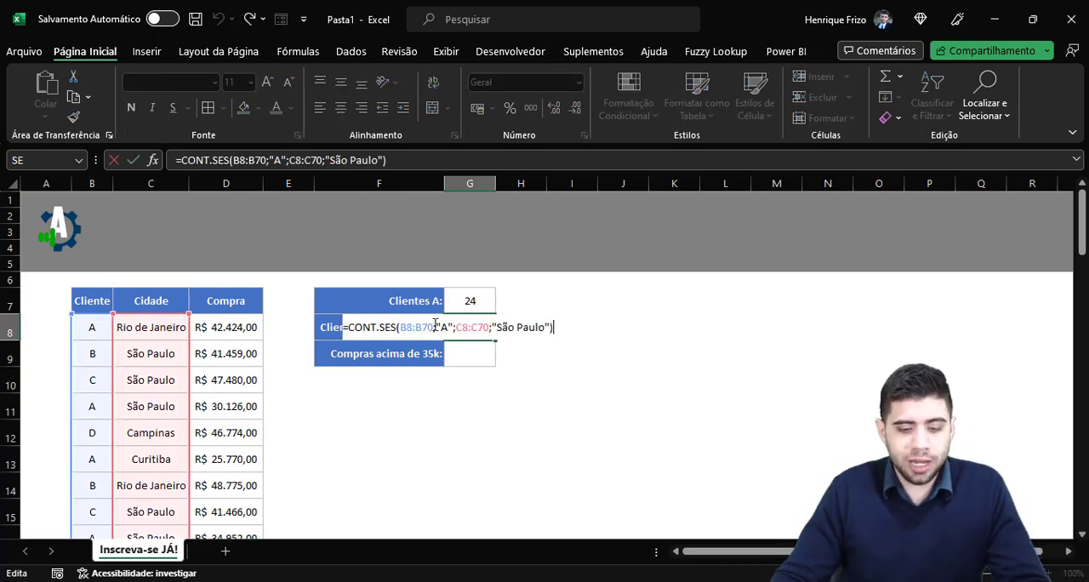
pyautogui.moveTo(432, 327); pyautogui.dragTo(399, 328)
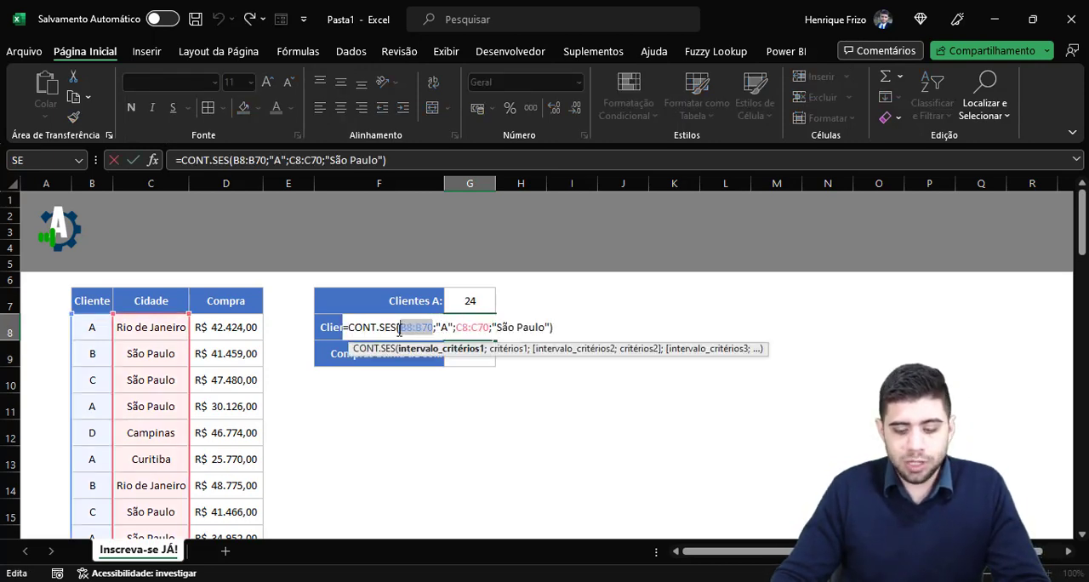
pyautogui.press('BackSpace')
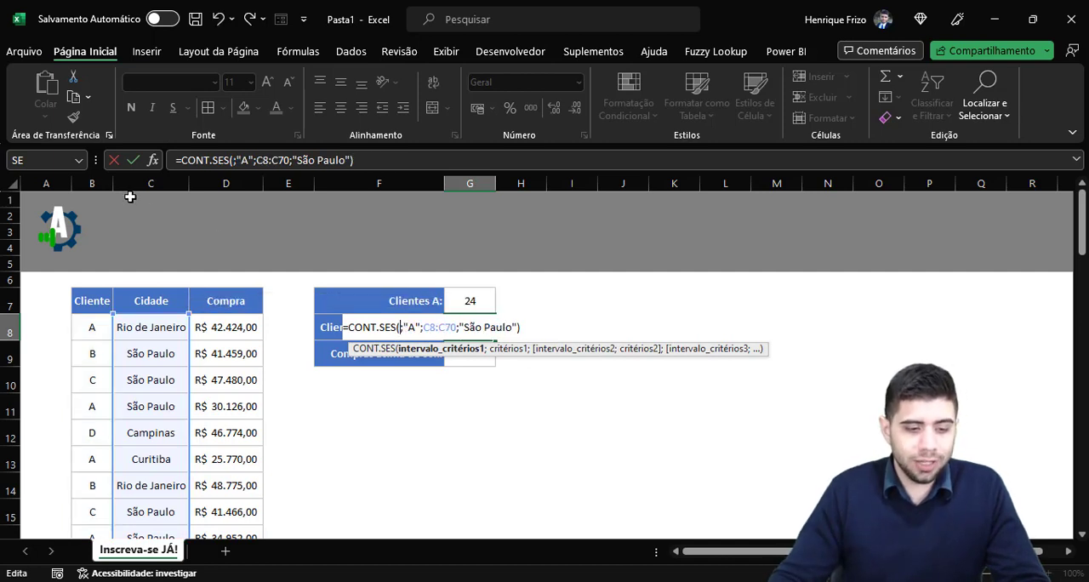
pyautogui.click(105, 183)
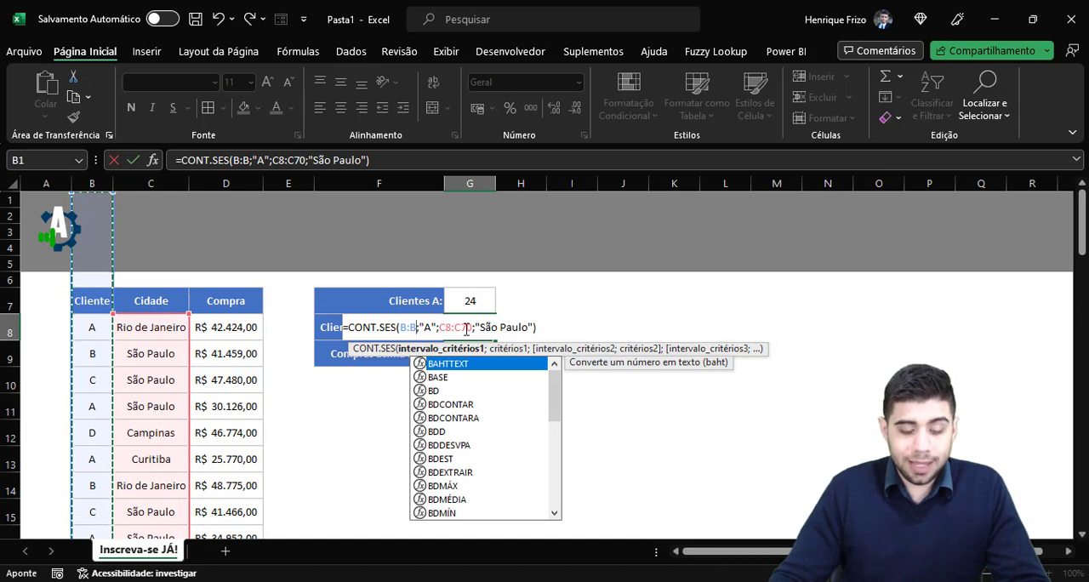
pyautogui.moveTo(473, 329); pyautogui.dragTo(452, 329)
pyautogui.click(549, 329)
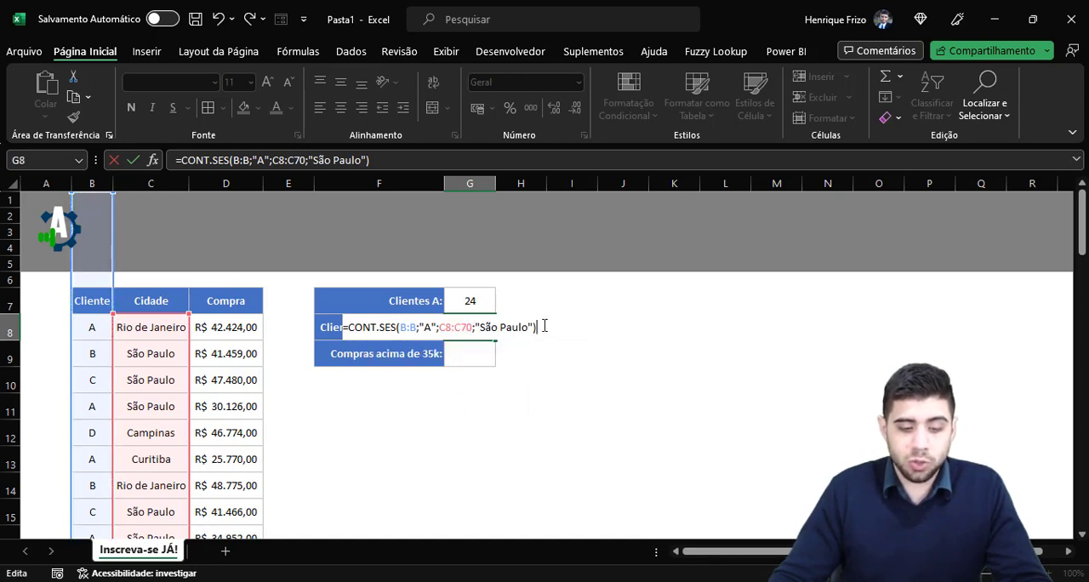
pyautogui.press('Return')
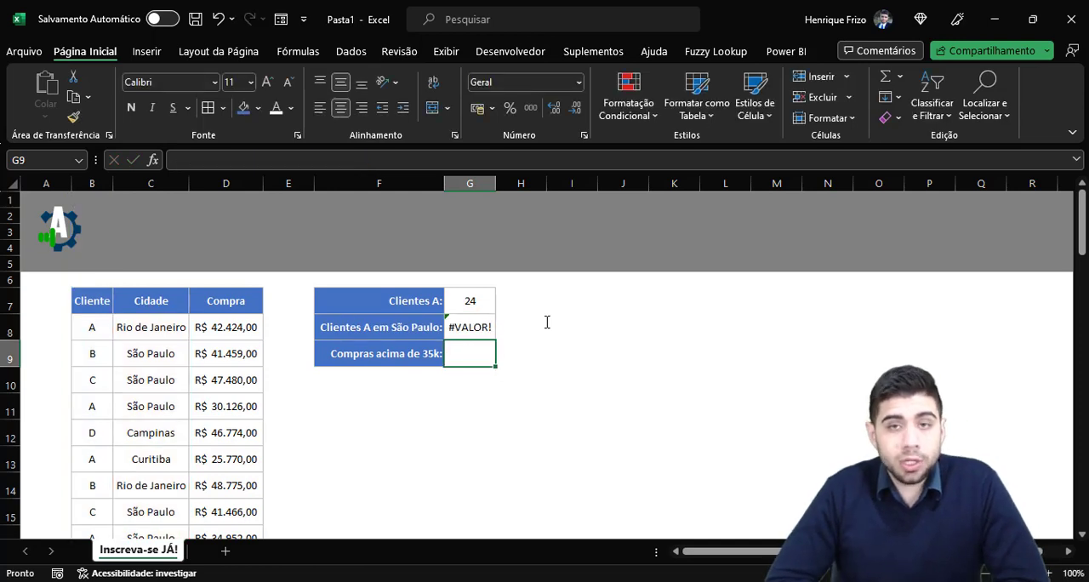
# Replace the second criteria range in the G8 CONT.SES formula with the entire column C (C:C)
pyautogui.doubleClick(468, 327)
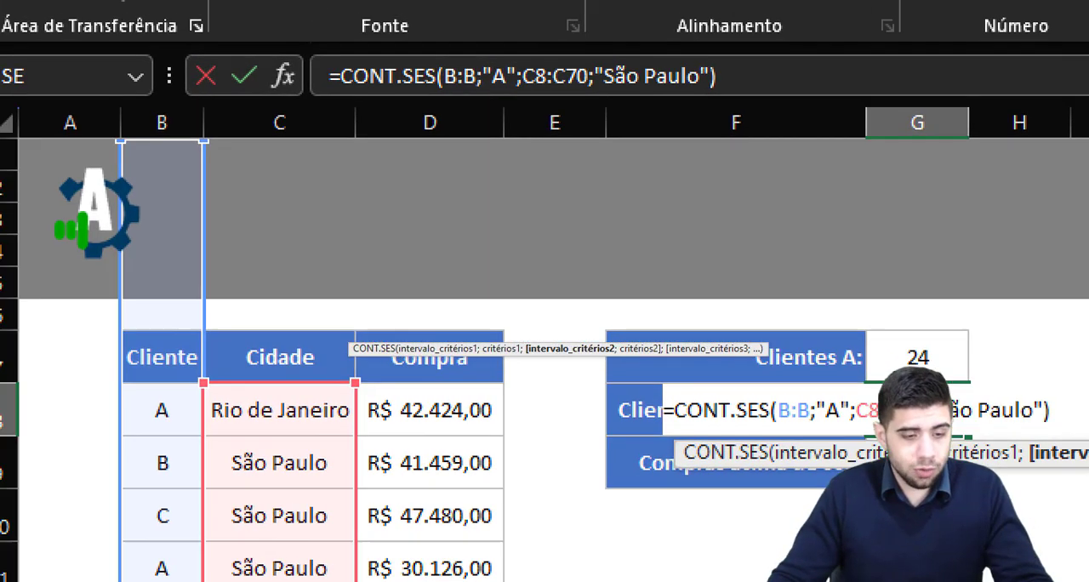
pyautogui.click(208, 217)
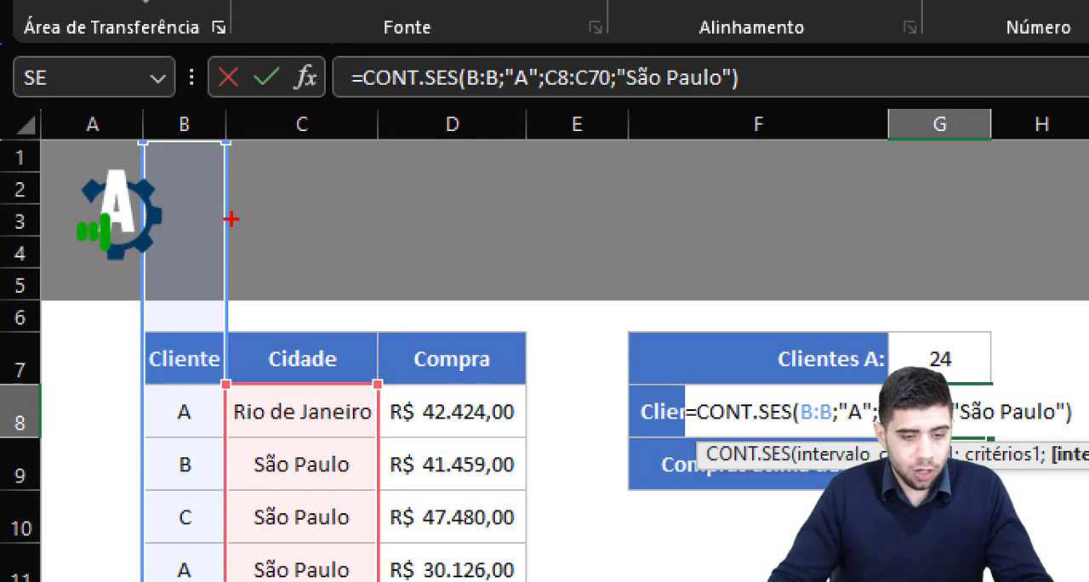
pyautogui.moveTo(151, 195)
pyautogui.mouseDown()
pyautogui.moveTo(151, 262)
pyautogui.moveTo(175, 175)
pyautogui.mouseUp()
pyautogui.moveTo(295, 454)
pyautogui.mouseDown()
pyautogui.moveTo(316, 502)
pyautogui.moveTo(379, 362)
pyautogui.mouseUp()
pyautogui.press('Escape')
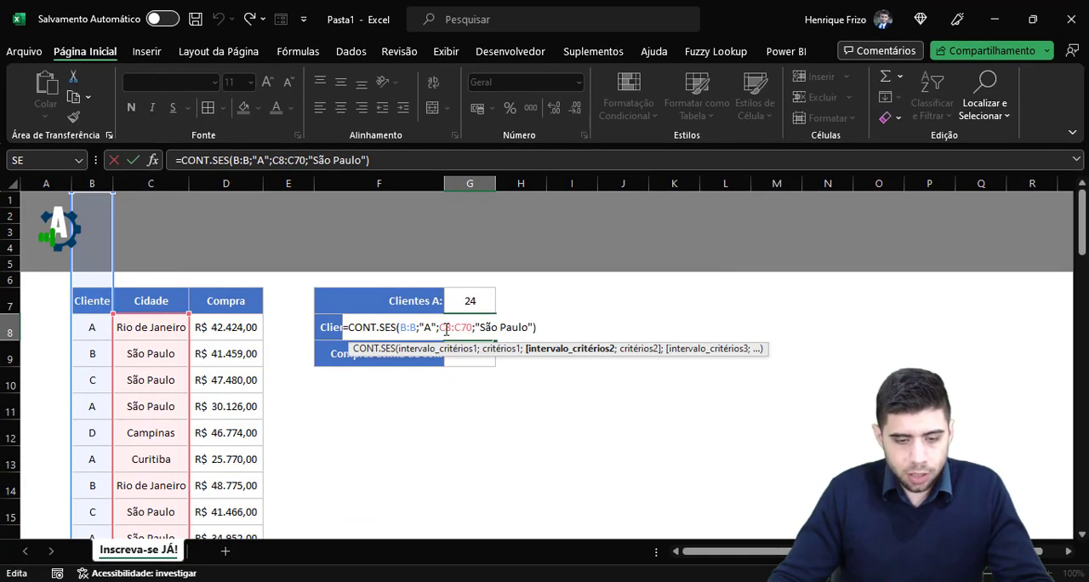
pyautogui.moveTo(473, 327); pyautogui.dragTo(462, 327)
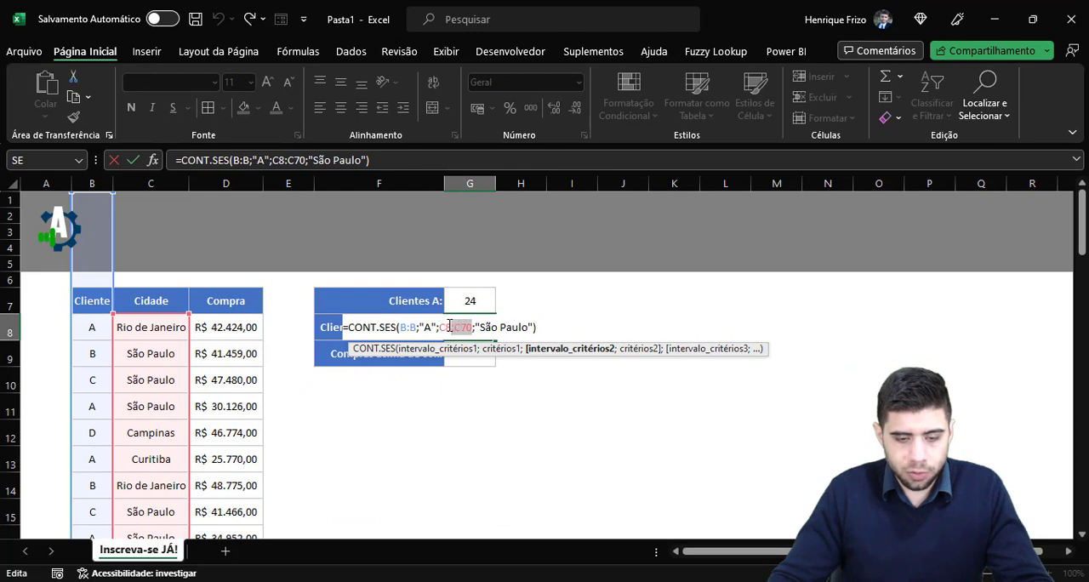
pyautogui.press('BackSpace')
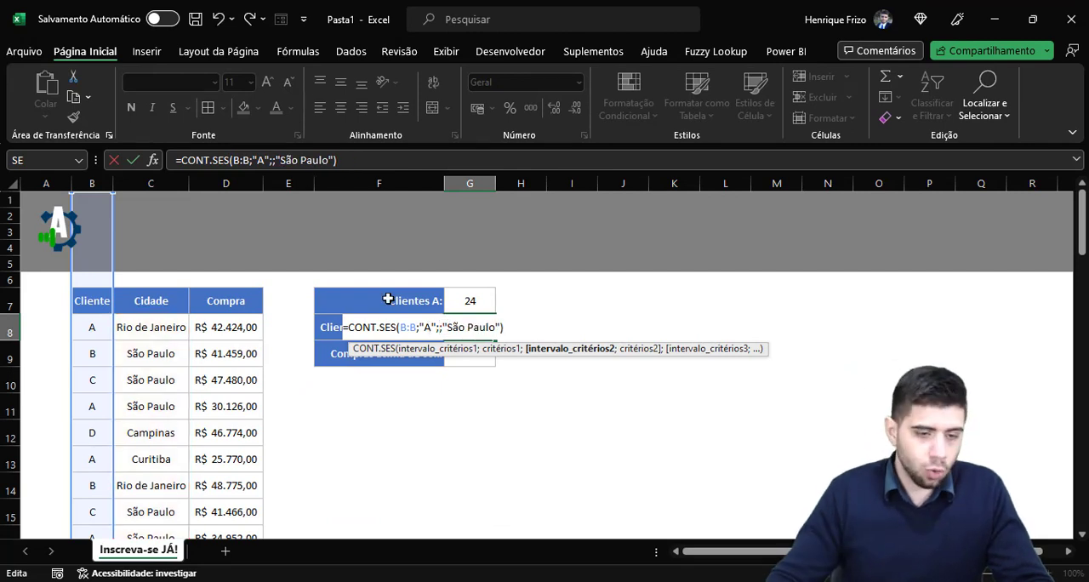
pyautogui.click(177, 180)
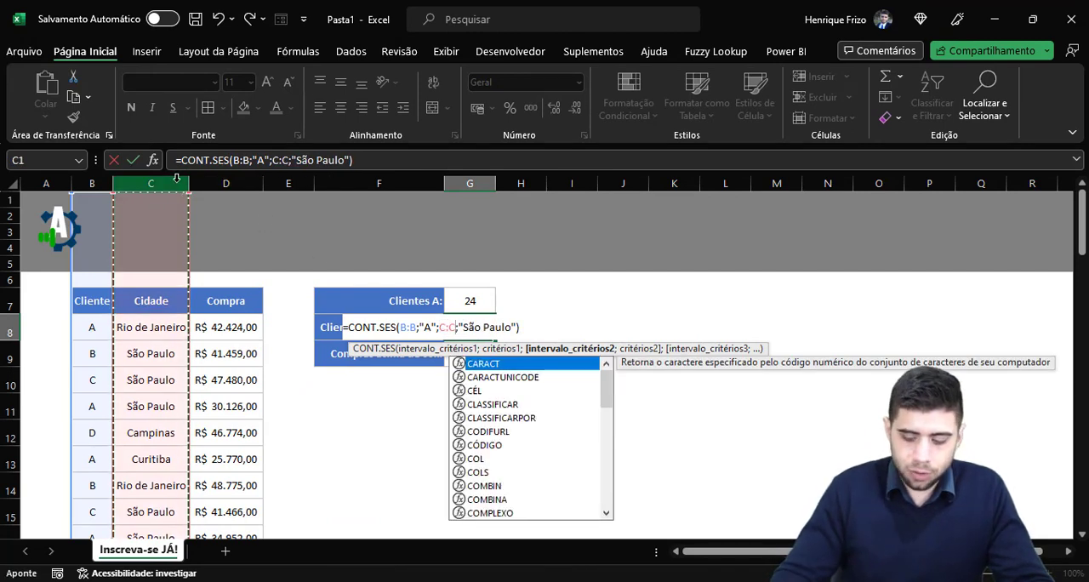
pyautogui.press('Return')
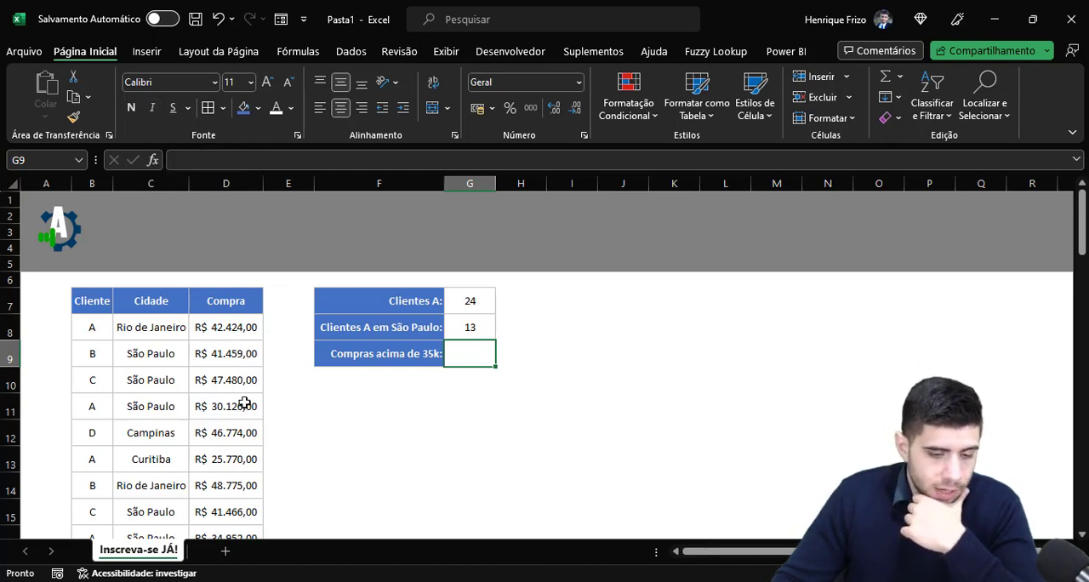
pyautogui.click(242, 330)
pyautogui.click(231, 353)
pyautogui.click(230, 380)
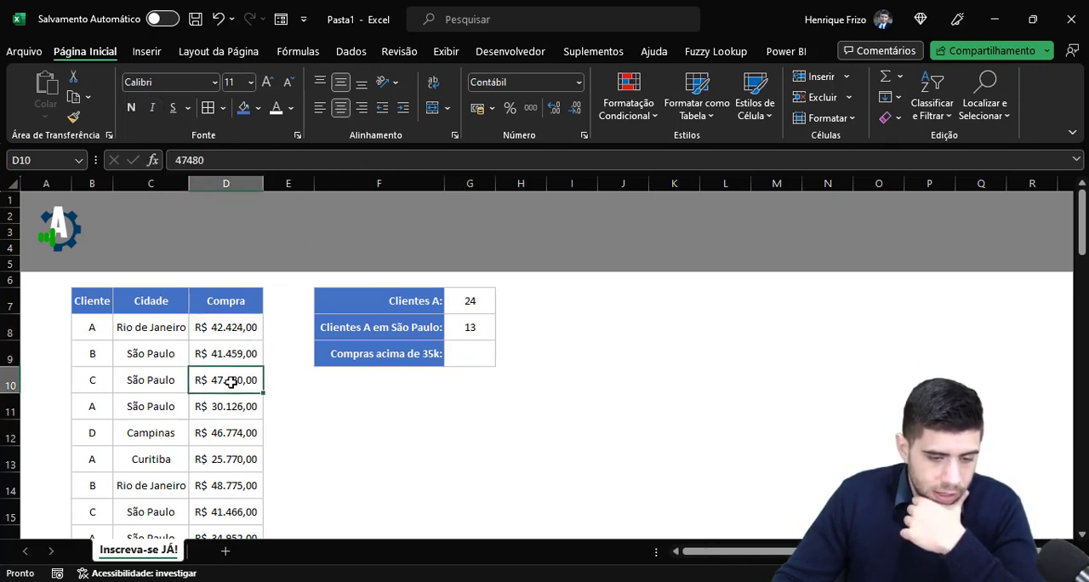
pyautogui.click(227, 432)
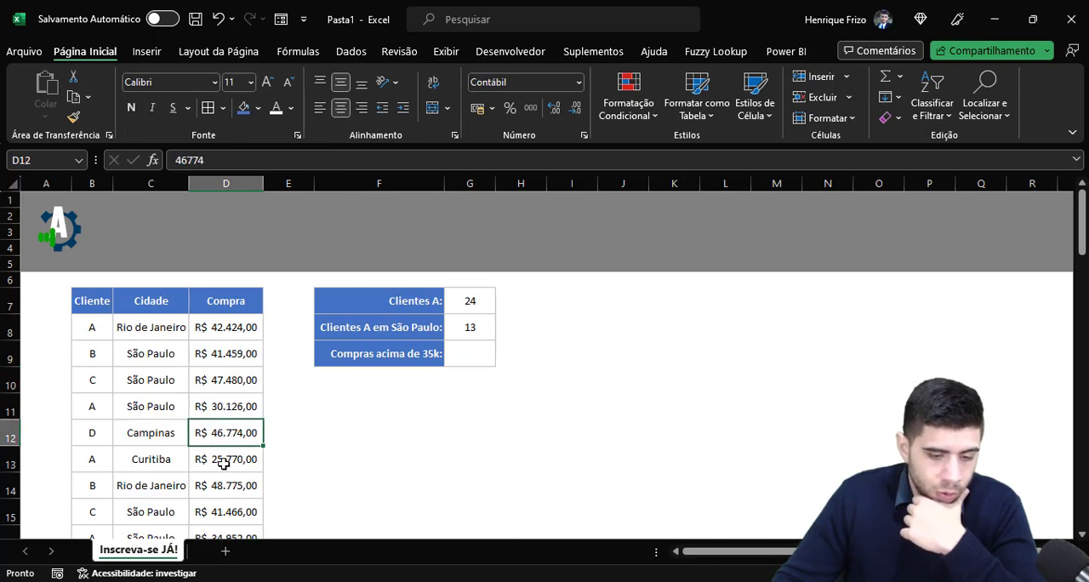
pyautogui.click(215, 330)
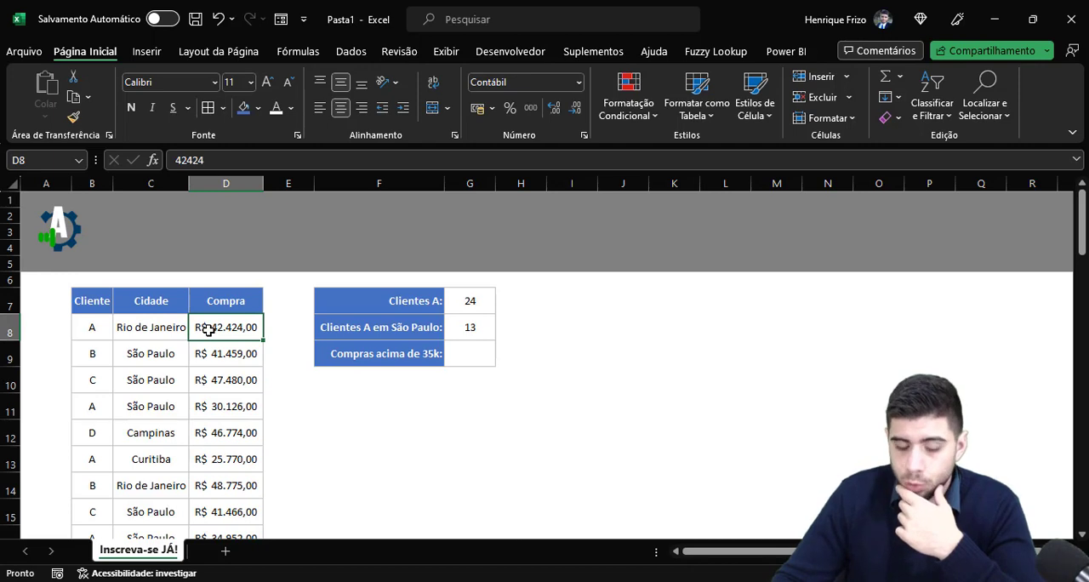
# Start a CONT.SES formula in G9, beside the Compras acima de 35k label, with the entire column D (D:D) as its criteria range
pyautogui.click(462, 354)
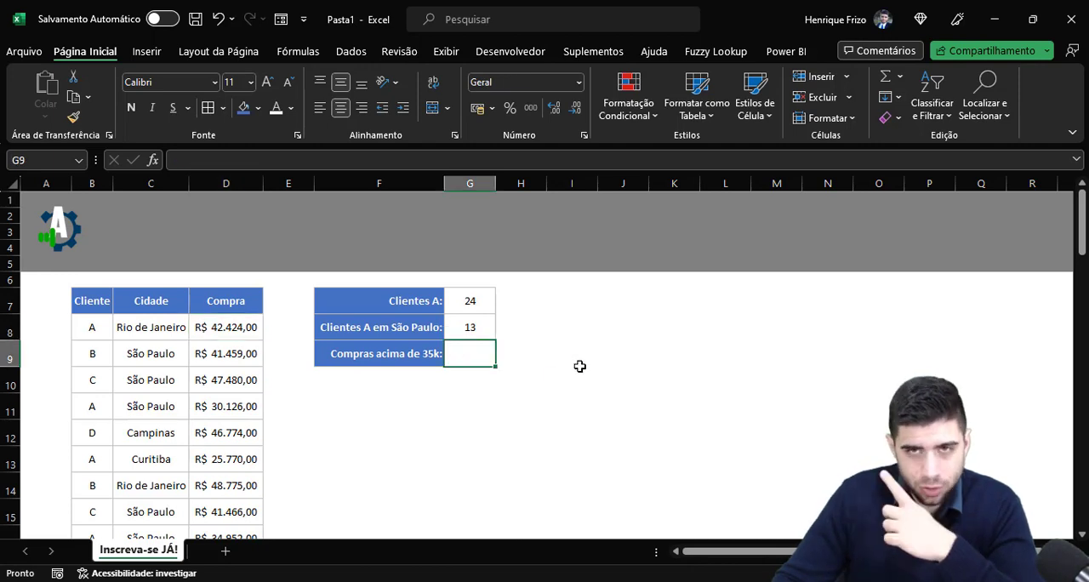
pyautogui.write('=c')
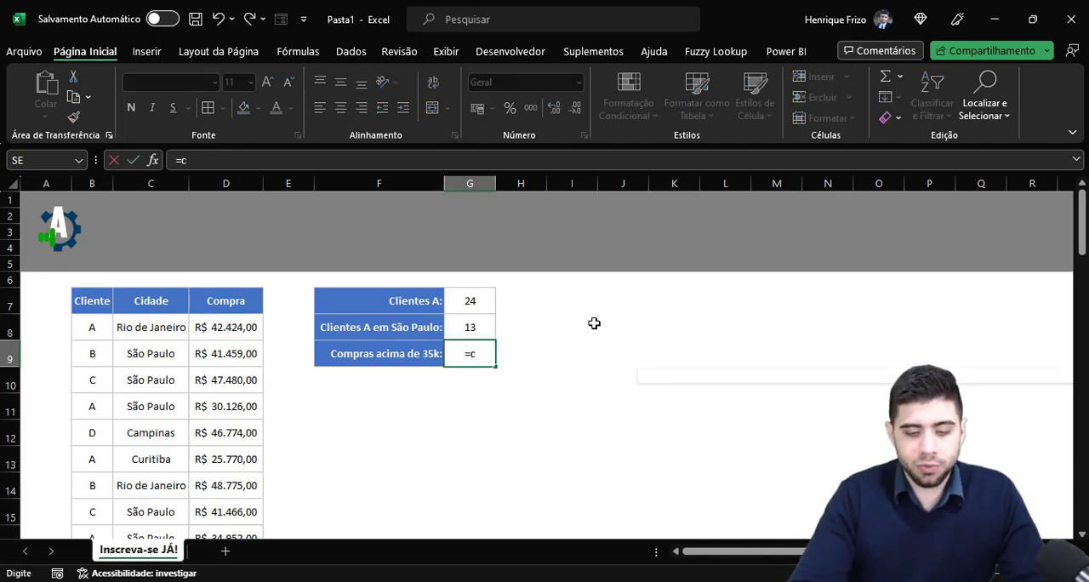
pyautogui.write('ont')
pyautogui.press('Down')
pyautogui.press('Down')
pyautogui.press('Tab')
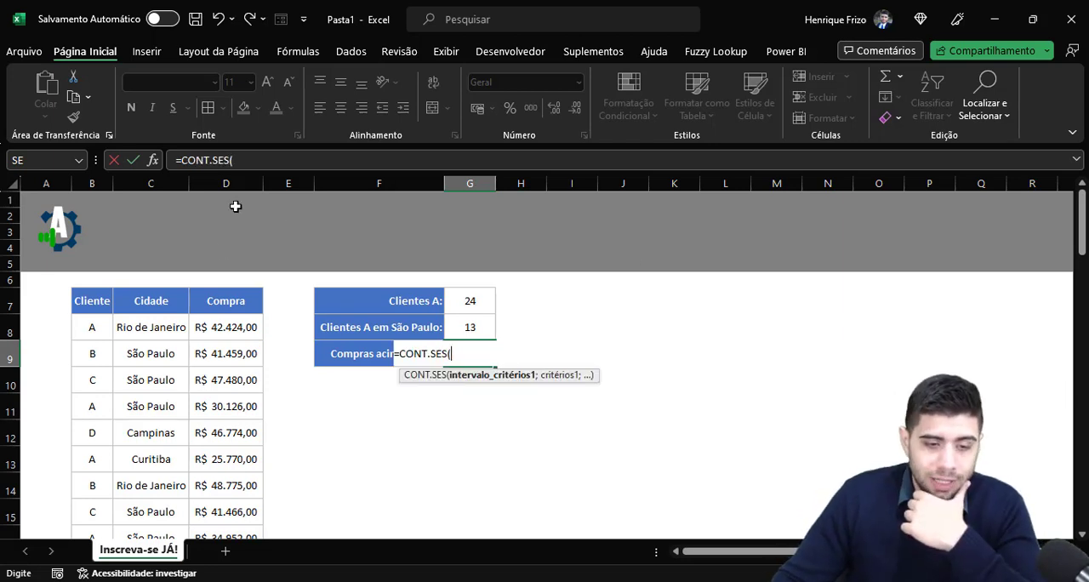
pyautogui.click(243, 181)
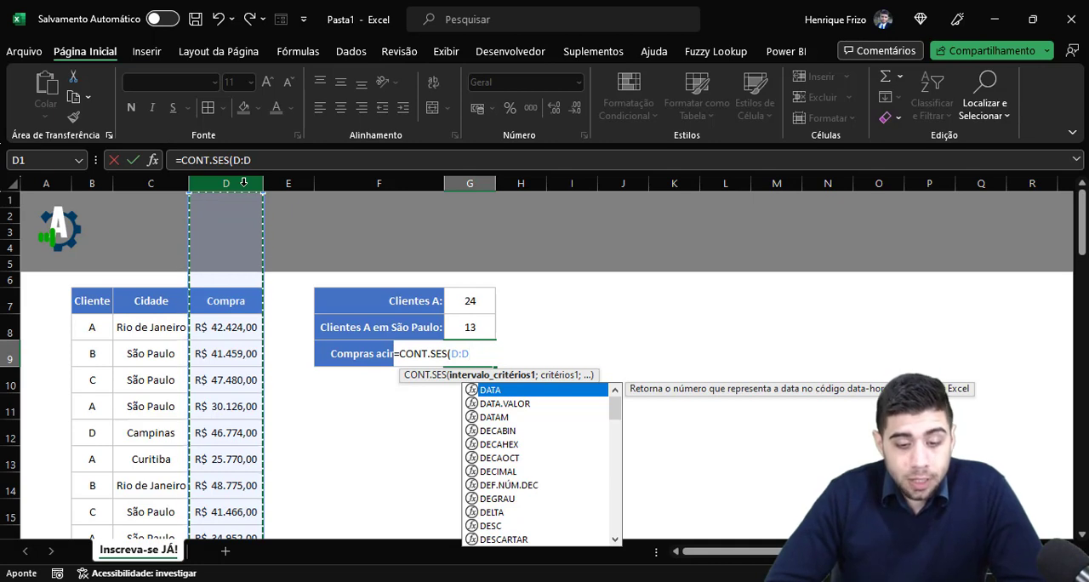
pyautogui.write(';')
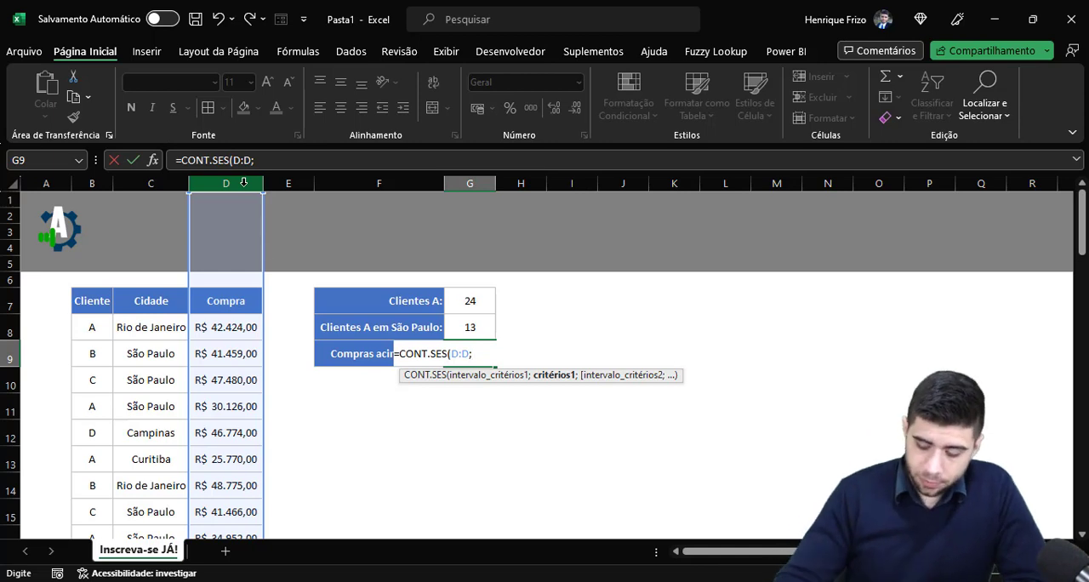
pyautogui.write('3000')
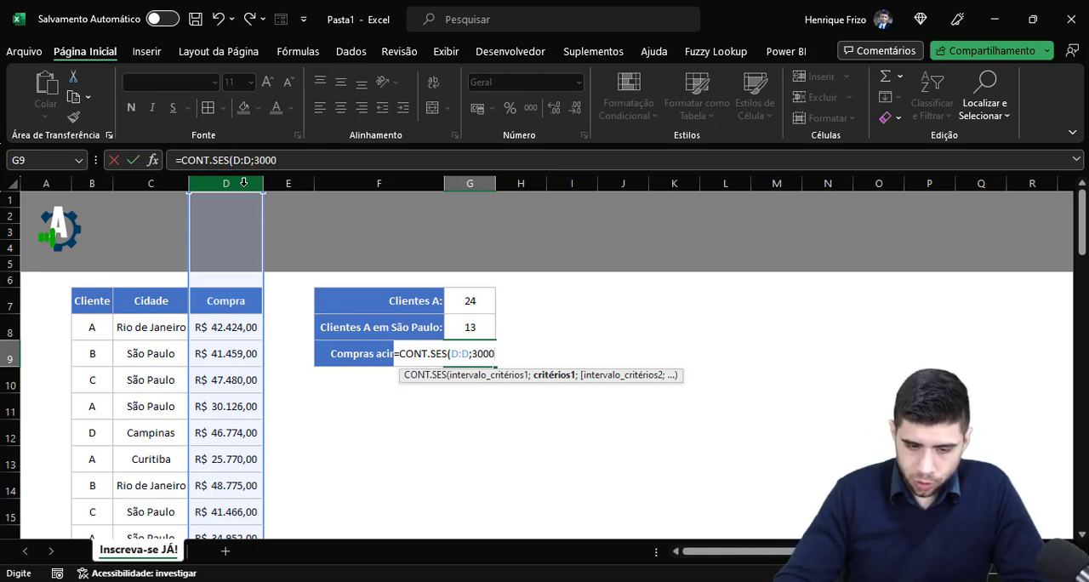
pyautogui.write('0')
# Set 30000 as the criterion of the CONT.SES formula in G9 and finish the formula
pyautogui.press('Return')
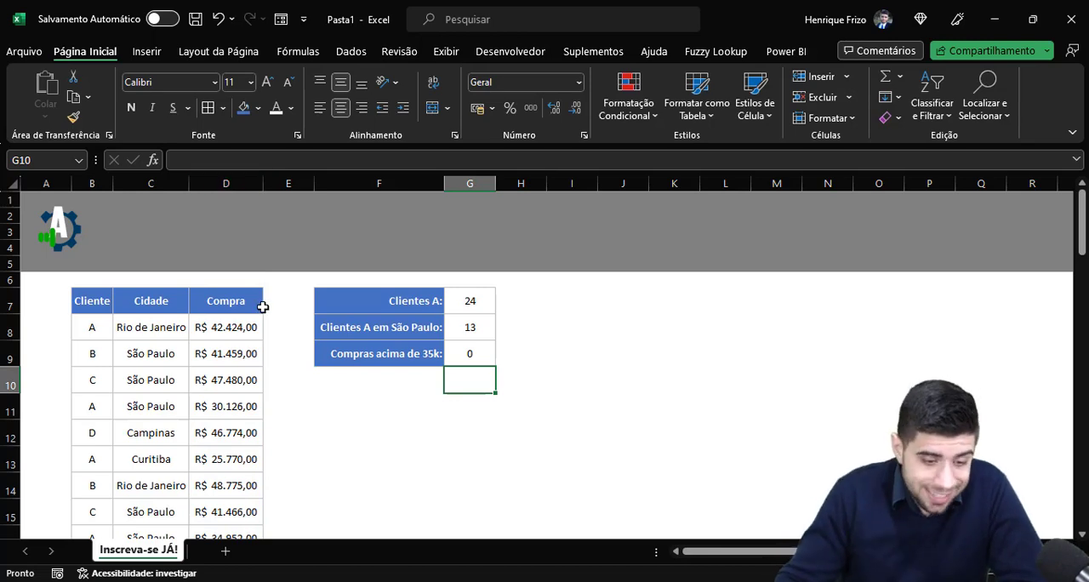
# Replace the criterion of the CONT.SES formula in G9 with the quoted comparison ">30000" and finish the formula
pyautogui.scroll(-13, 211, 327)
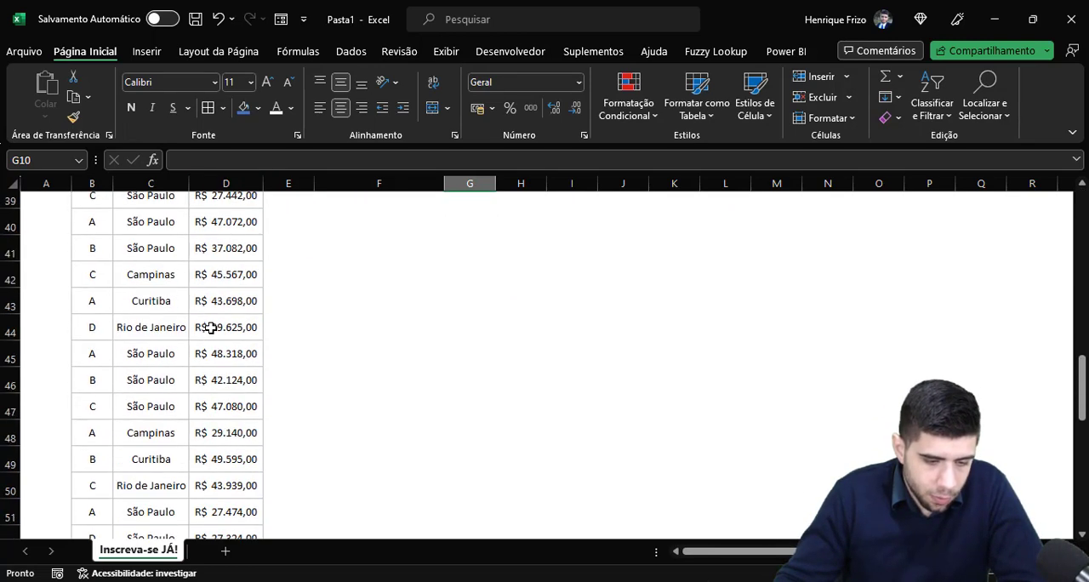
pyautogui.scroll(-8, 211, 328)
pyautogui.scroll(3, 211, 325)
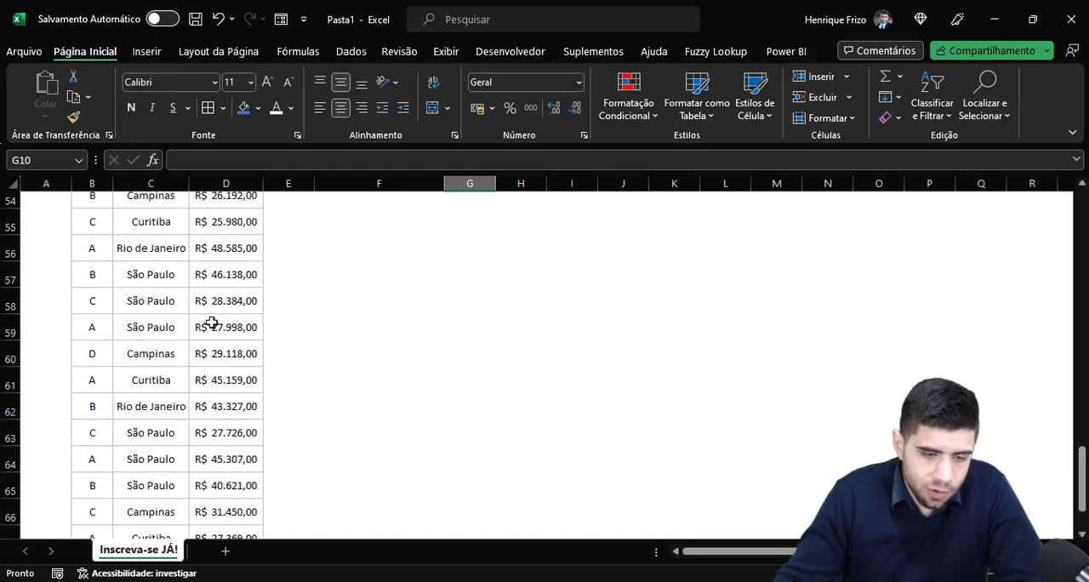
pyautogui.scroll(18, 211, 324)
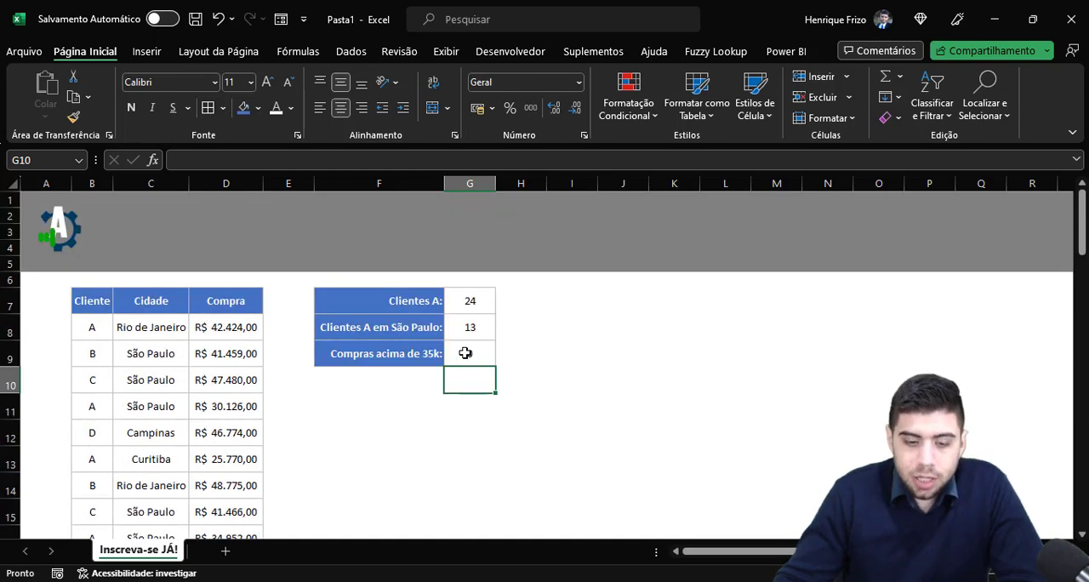
pyautogui.click(465, 353)
pyautogui.doubleClick(484, 352)
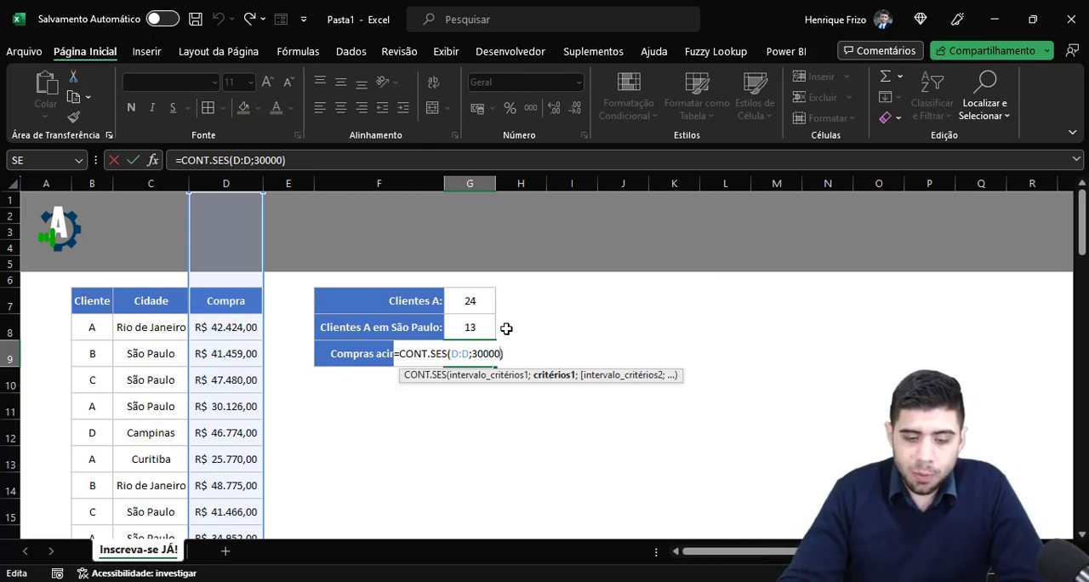
pyautogui.press('Delete')
pyautogui.press('Delete')
pyautogui.press('Delete')
pyautogui.press('Delete')
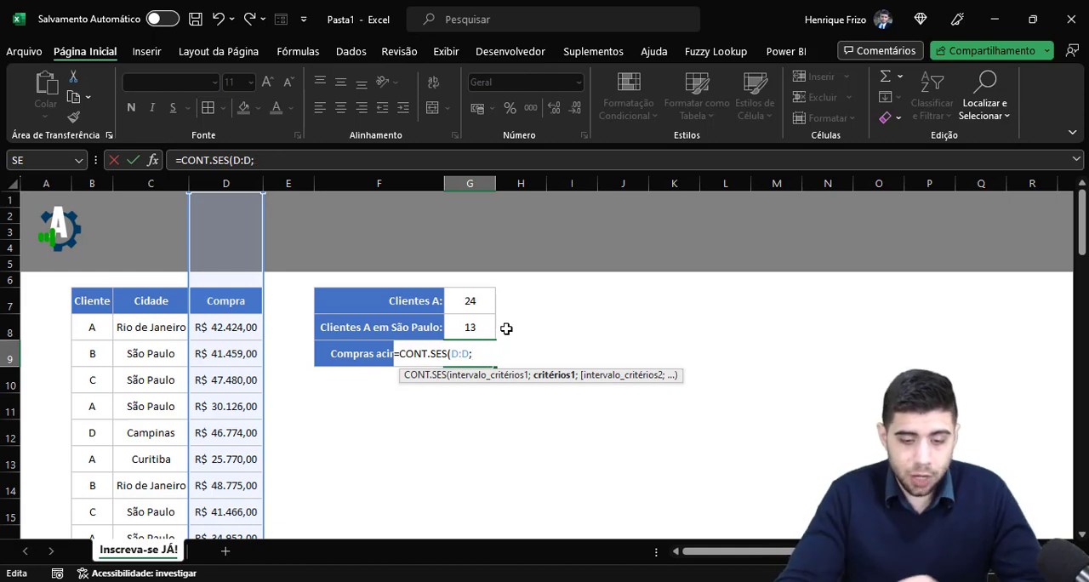
pyautogui.write('"')
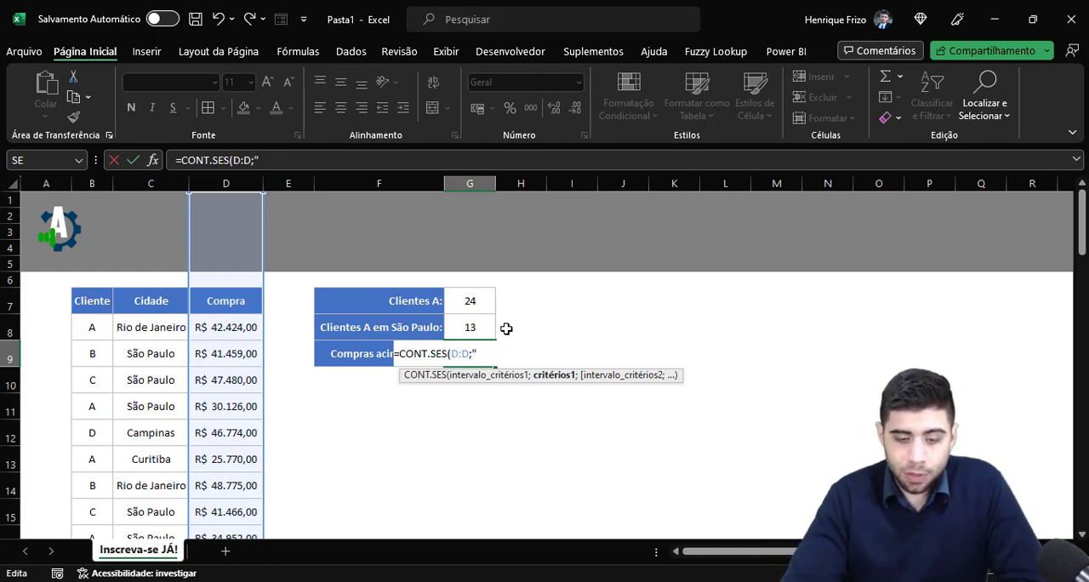
pyautogui.write('>')
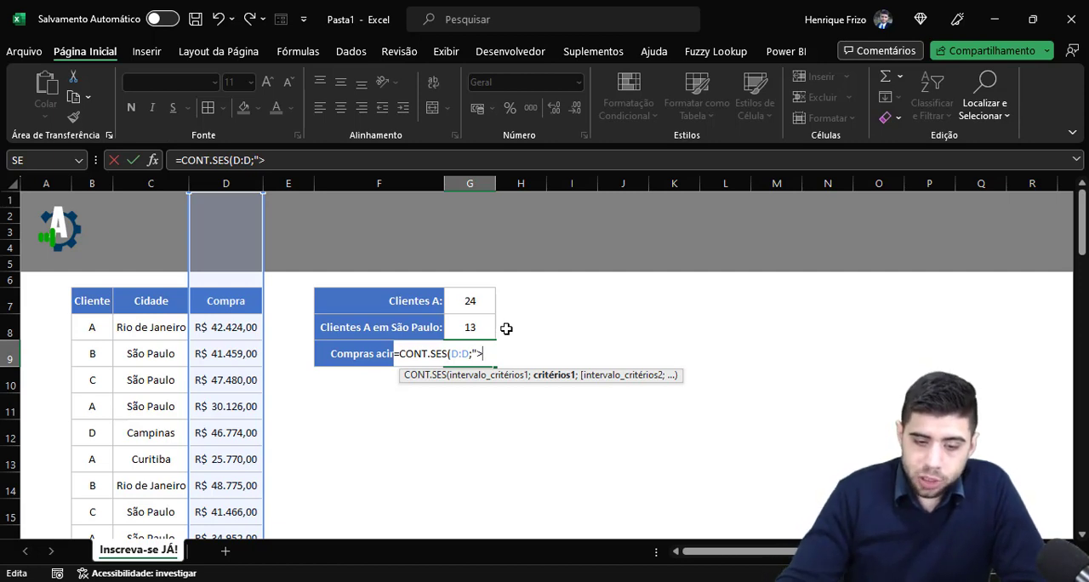
pyautogui.write('30')
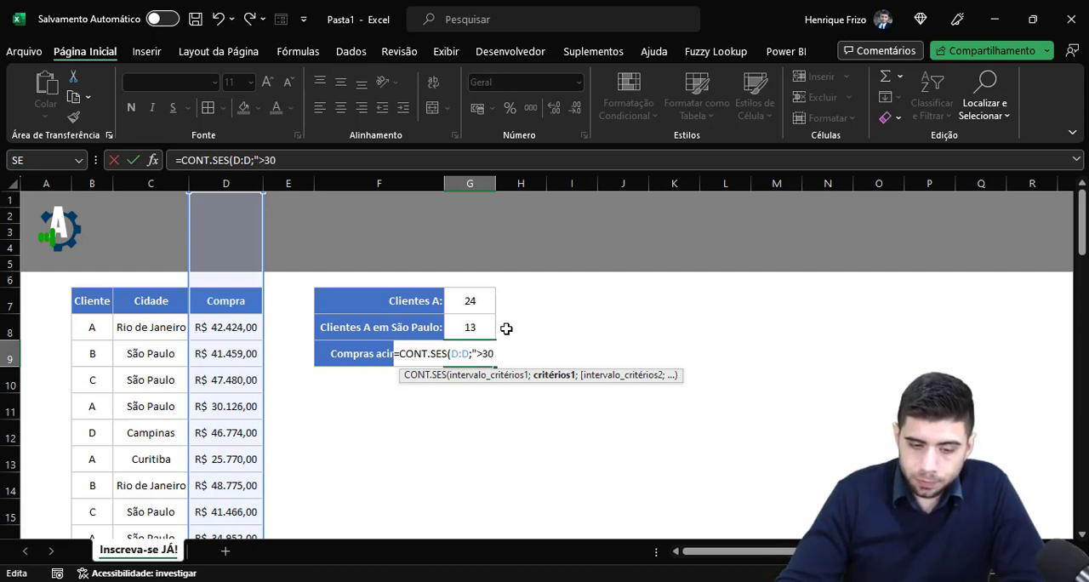
pyautogui.write('000"')
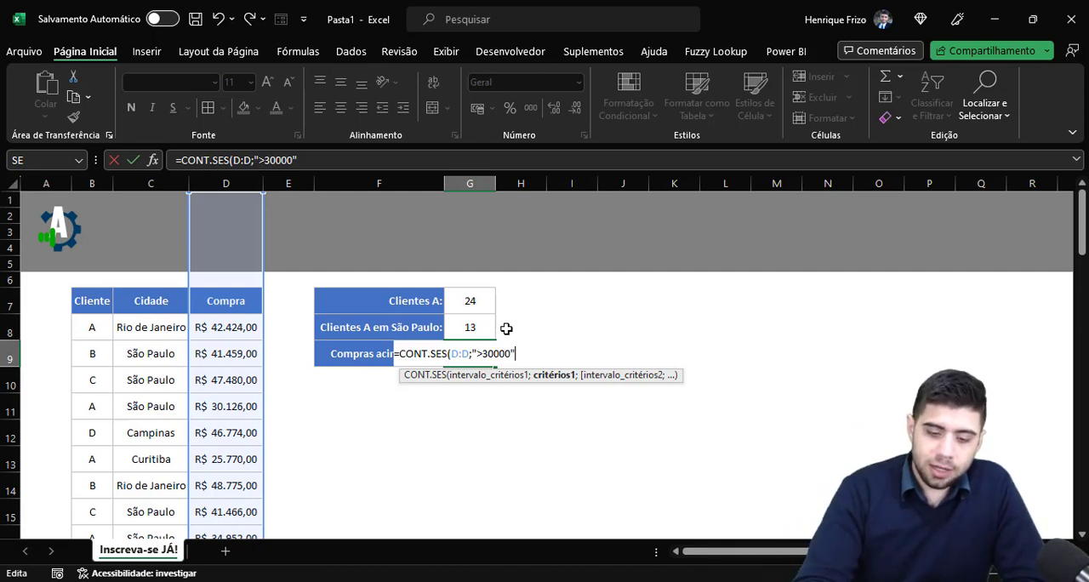
pyautogui.write(')')
pyautogui.press('Return')
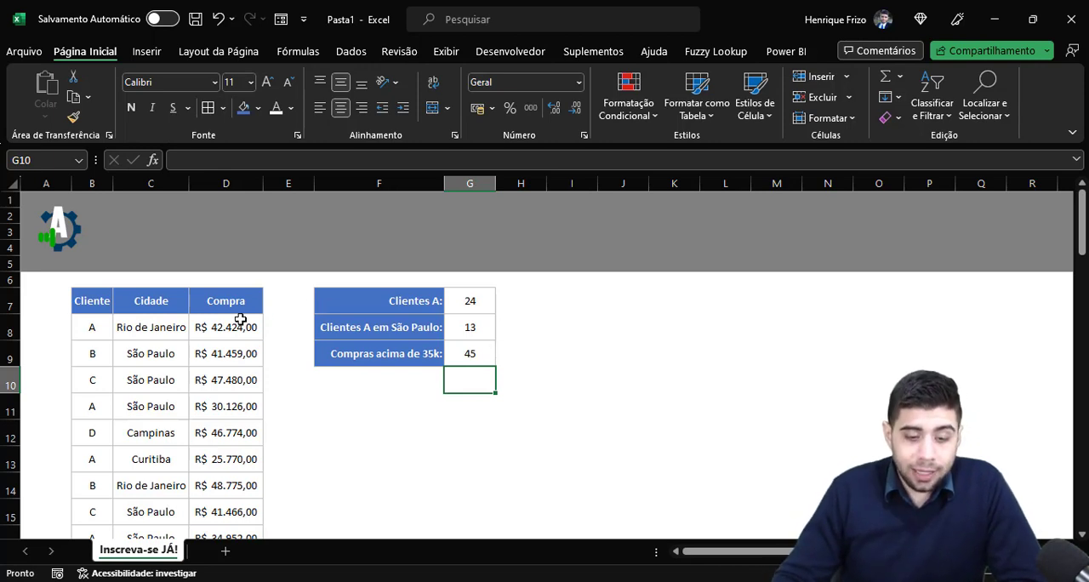
# Change the threshold in the G9 CONT.SES criterion to 35000, making it ">35000", to match the Compras acima de 35k label
pyautogui.click(468, 357)
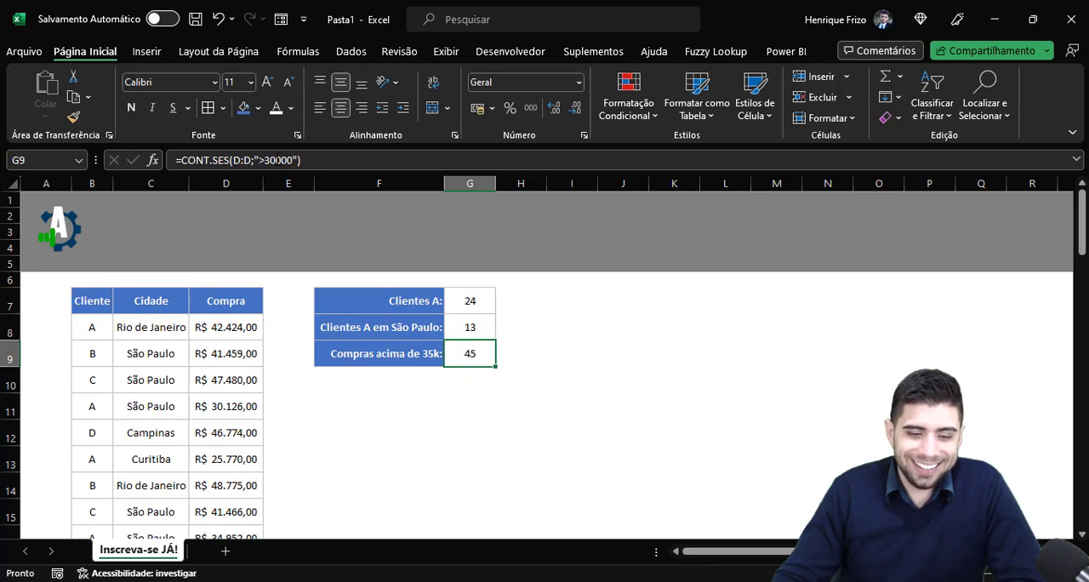
pyautogui.click(274, 160)
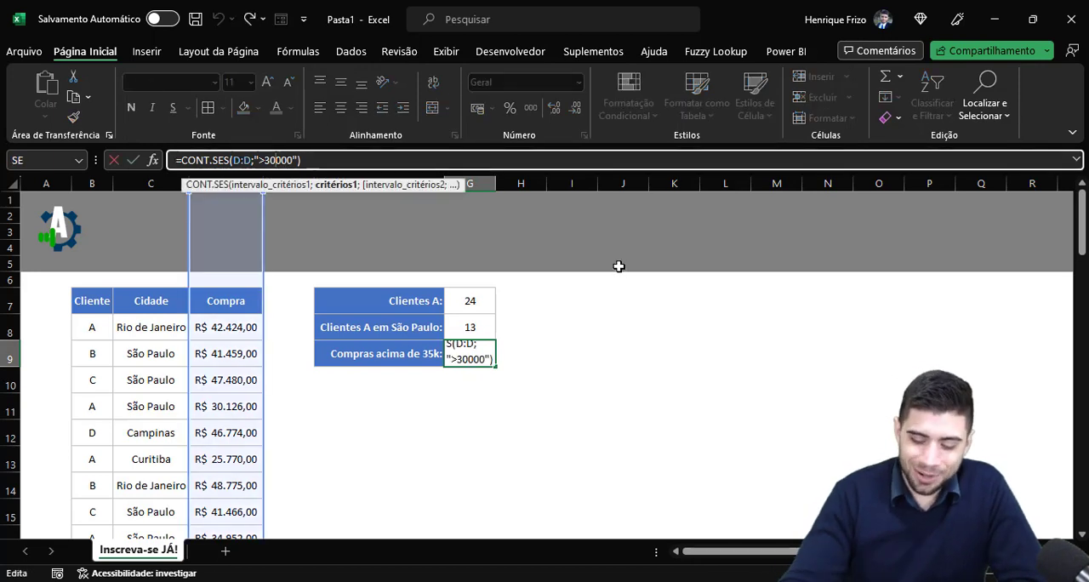
pyautogui.press('BackSpace')
pyautogui.write('5')
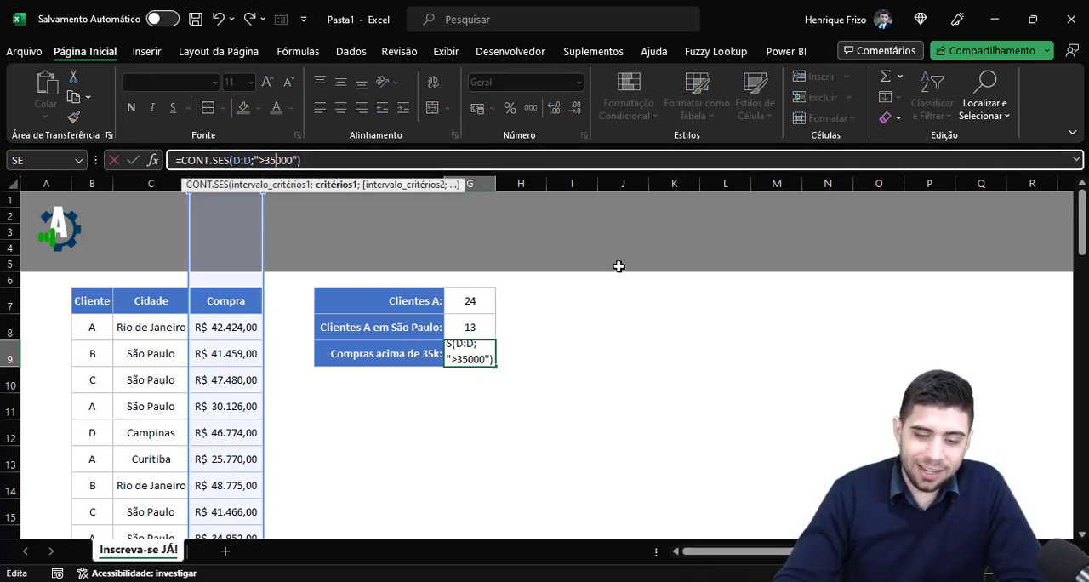
pyautogui.press('Return')
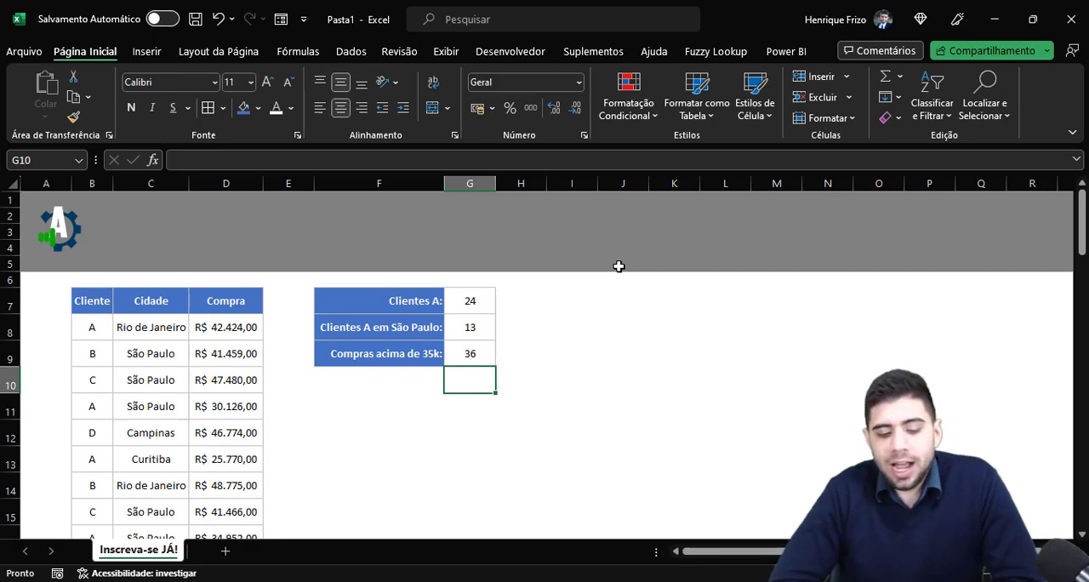